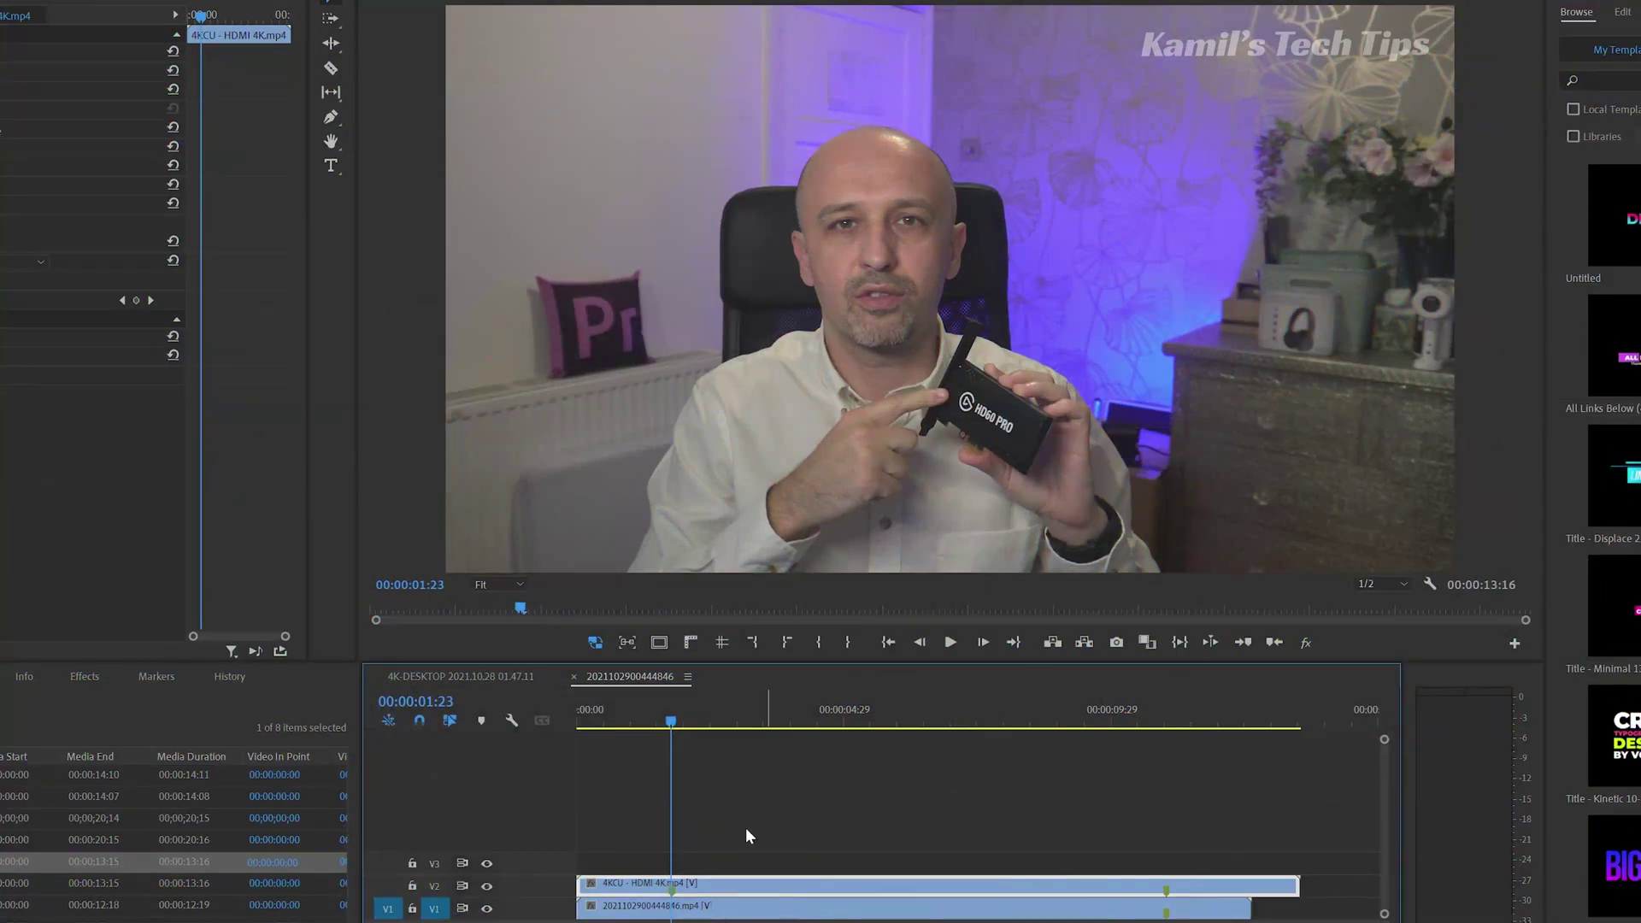
Toggle the output of video track V2 in the timeline to compare the two overlapping capture clips.
click(487, 887)
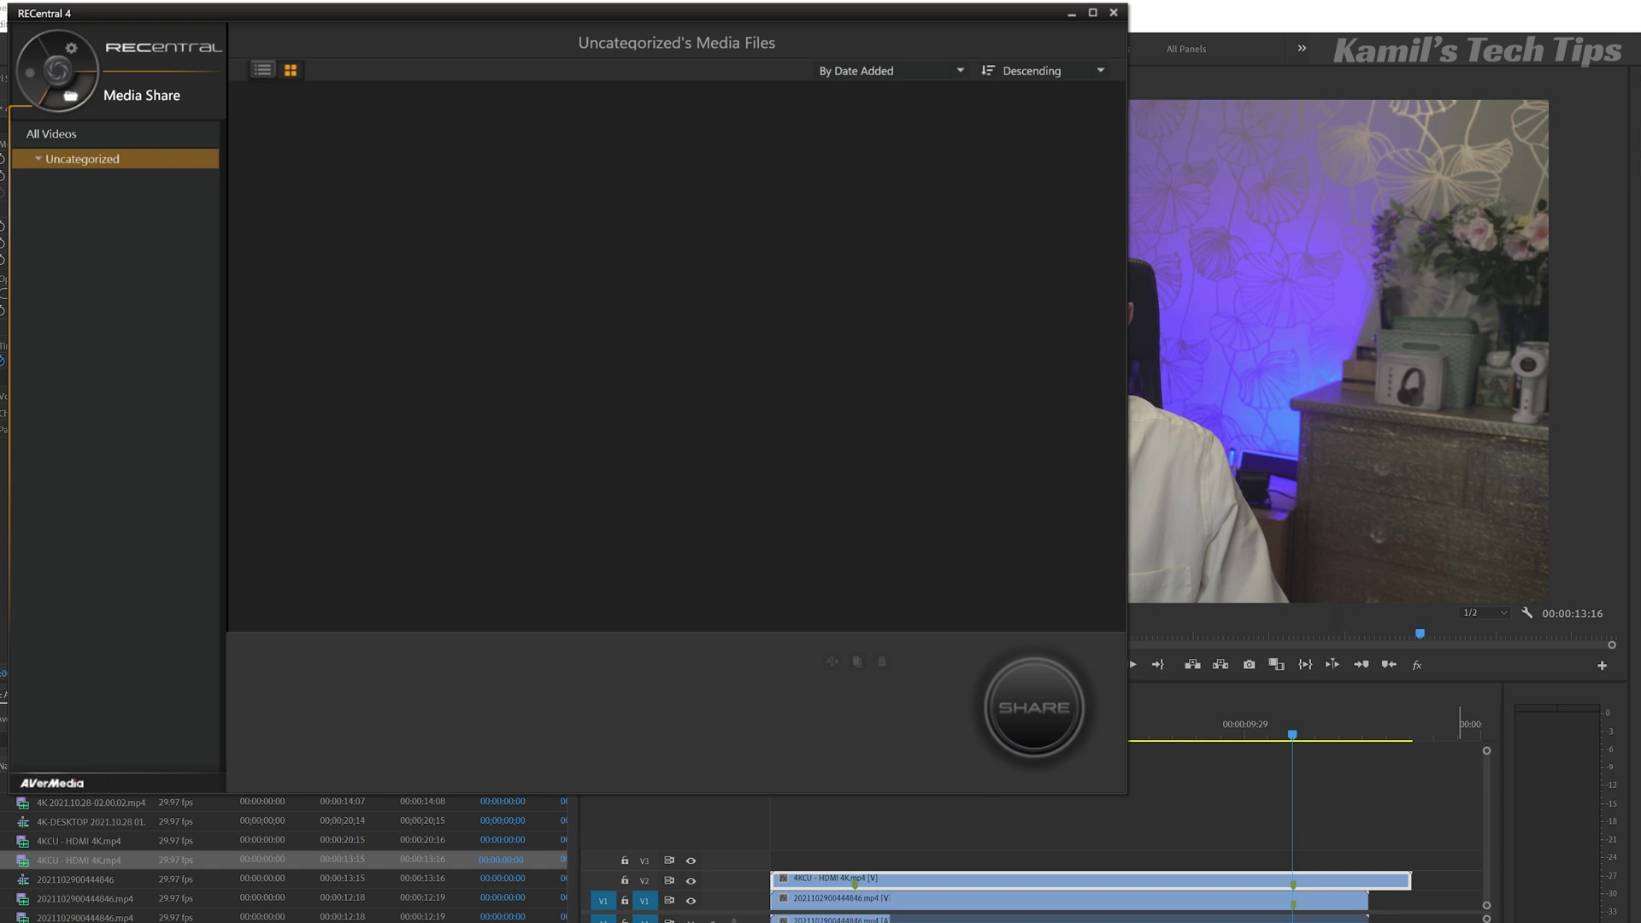
Open 4K Capture Utility and place its window beside RECentral 4 to compare the two capture programs.
key(super)
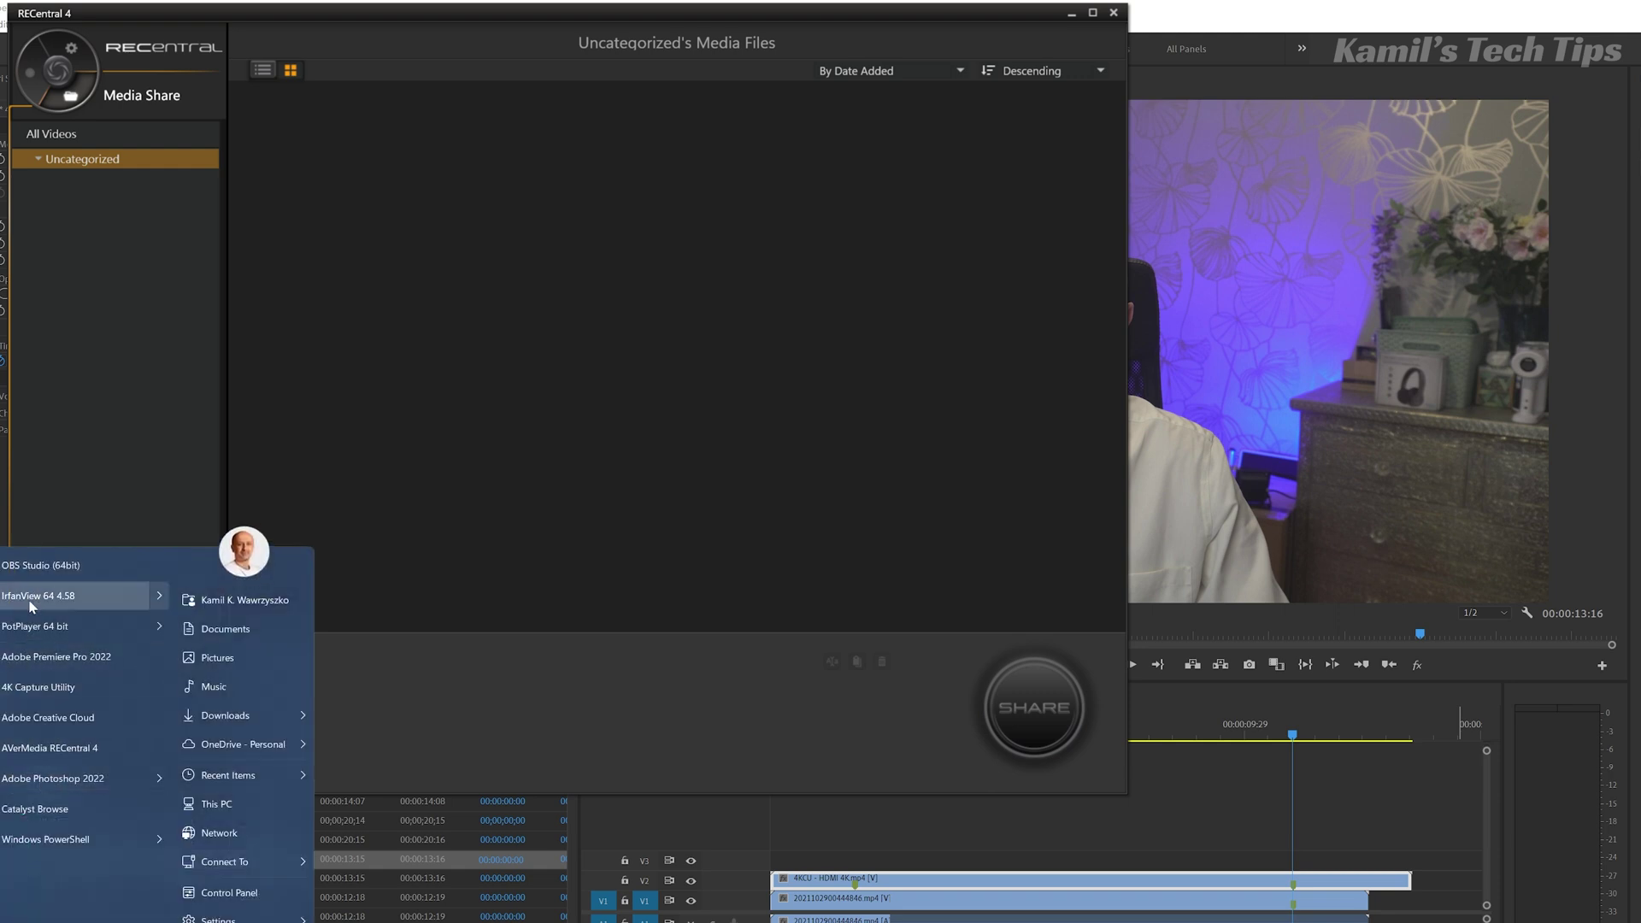
click(47, 687)
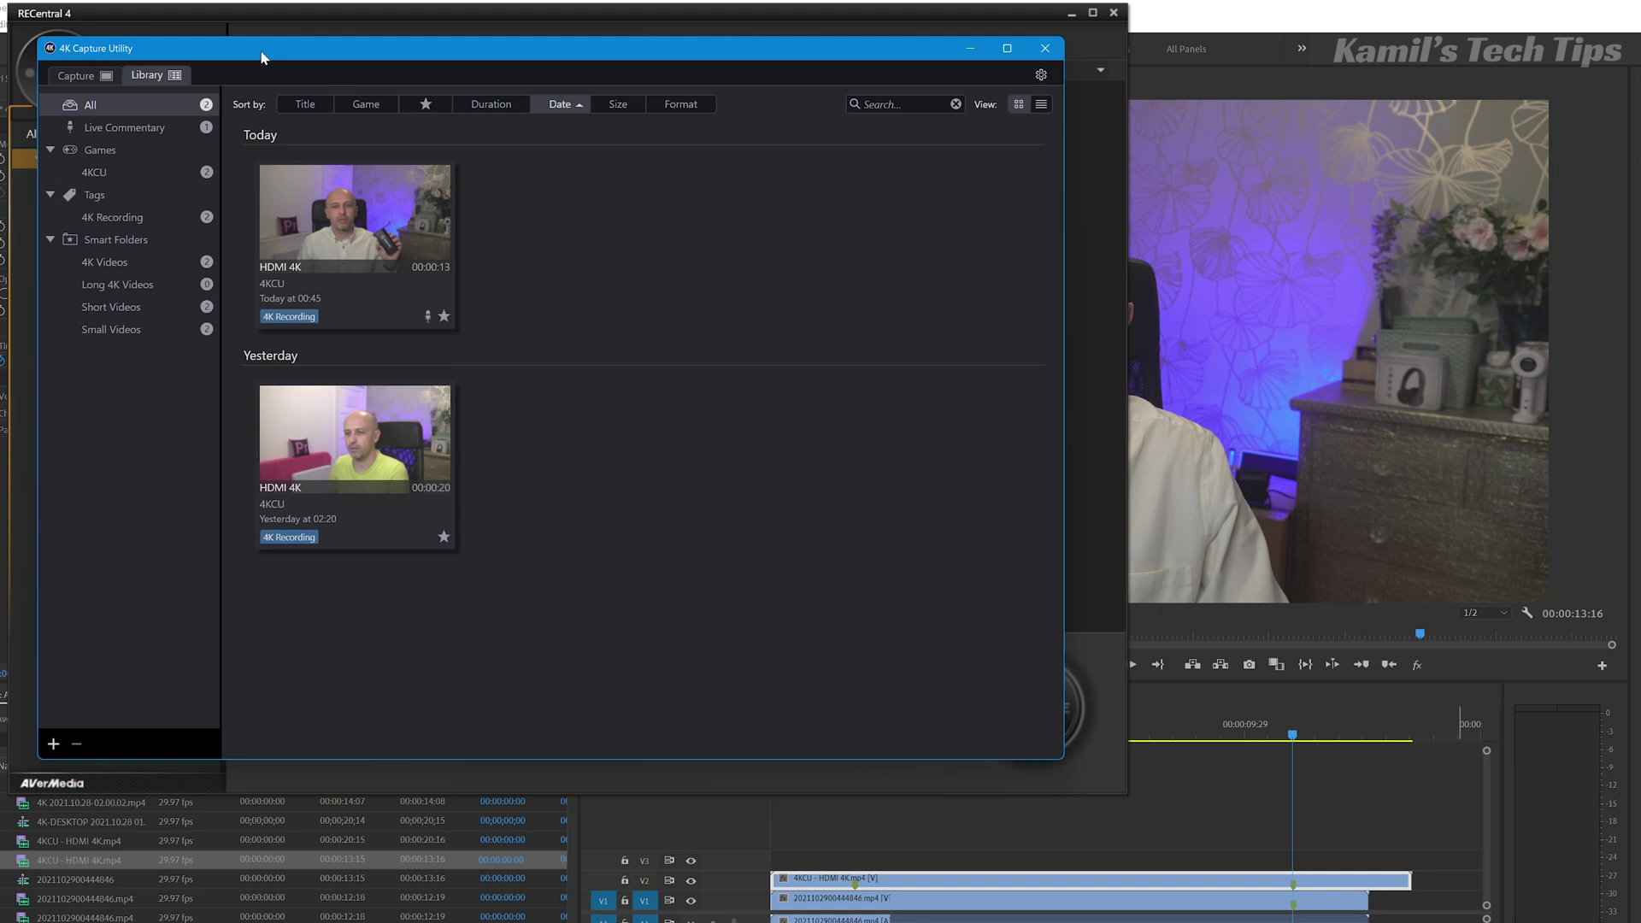
drag(262, 57, 1107, 94)
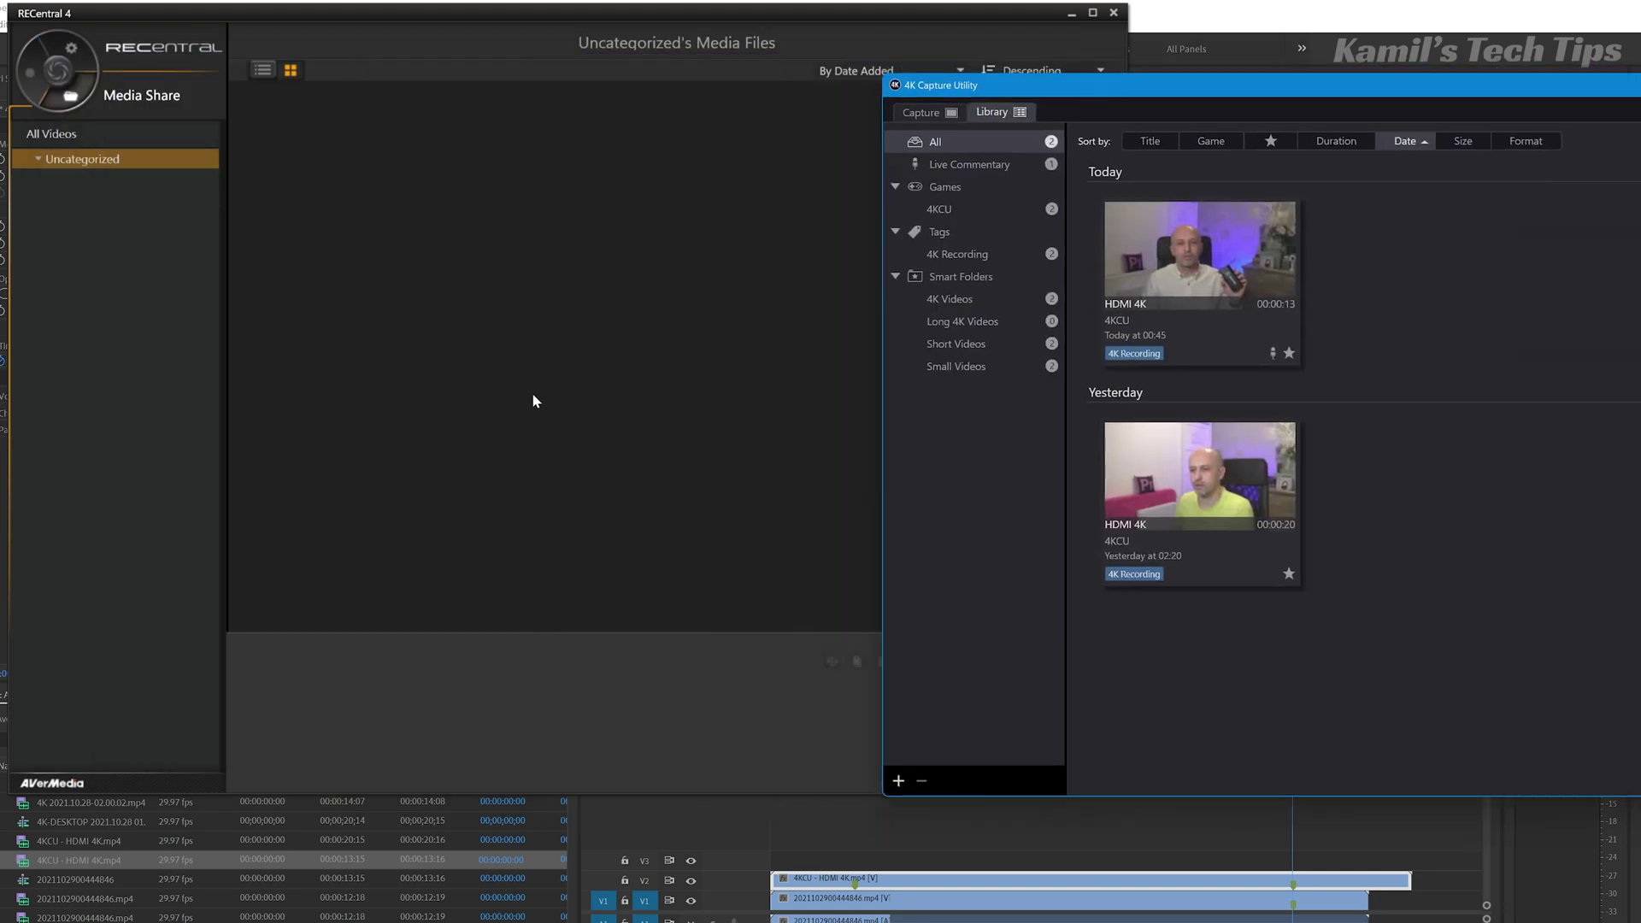
click(526, 330)
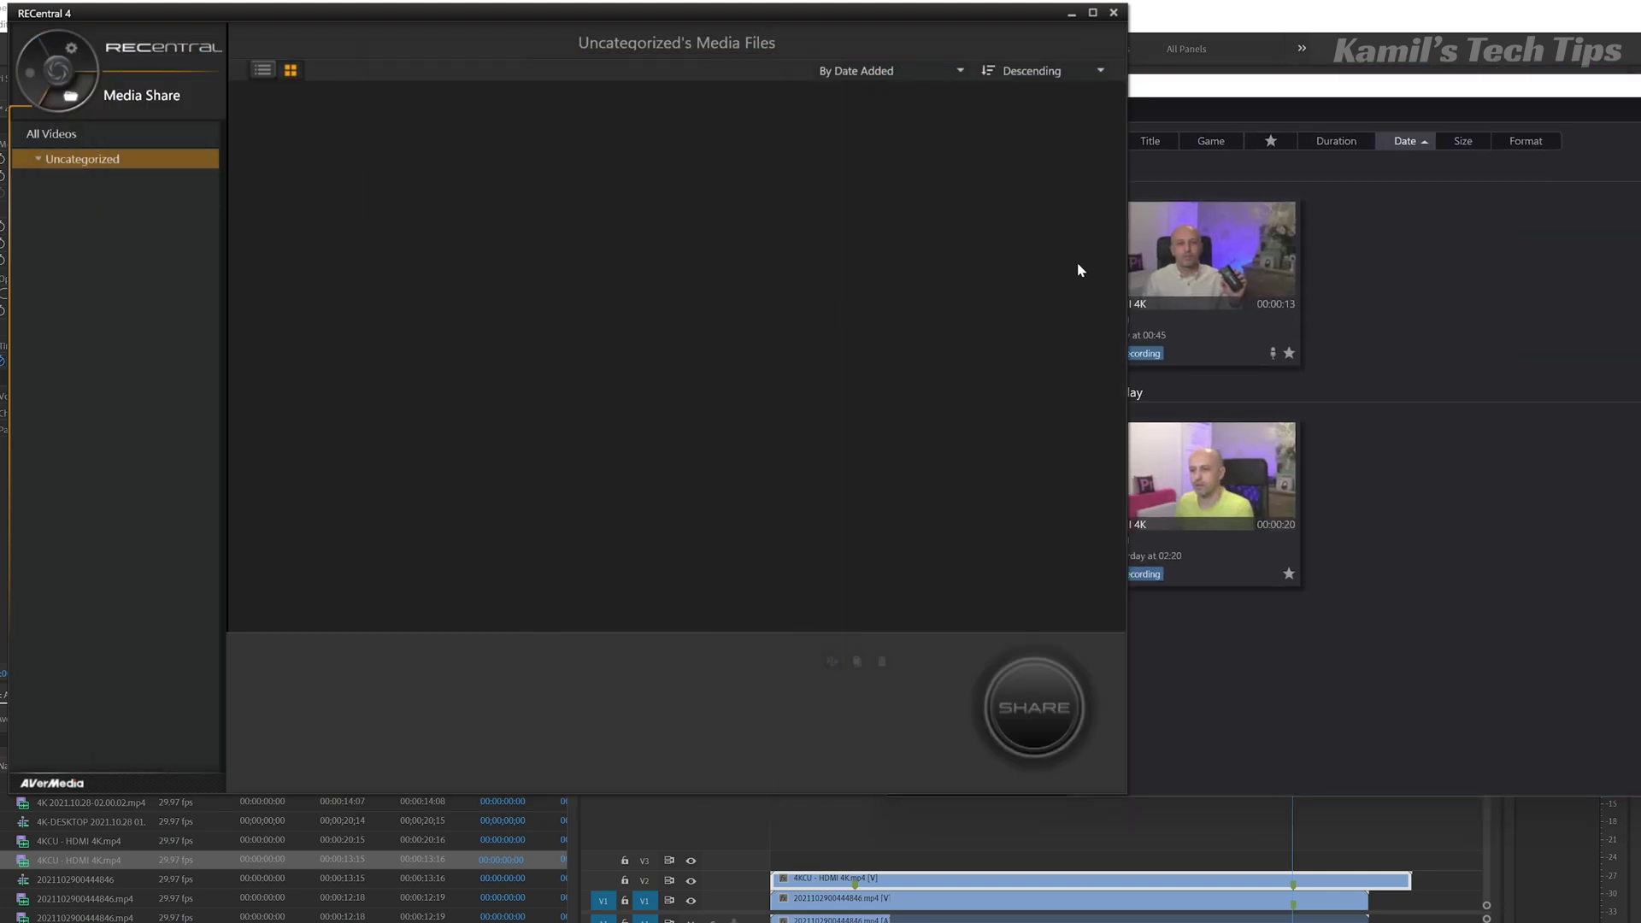
click(1552, 280)
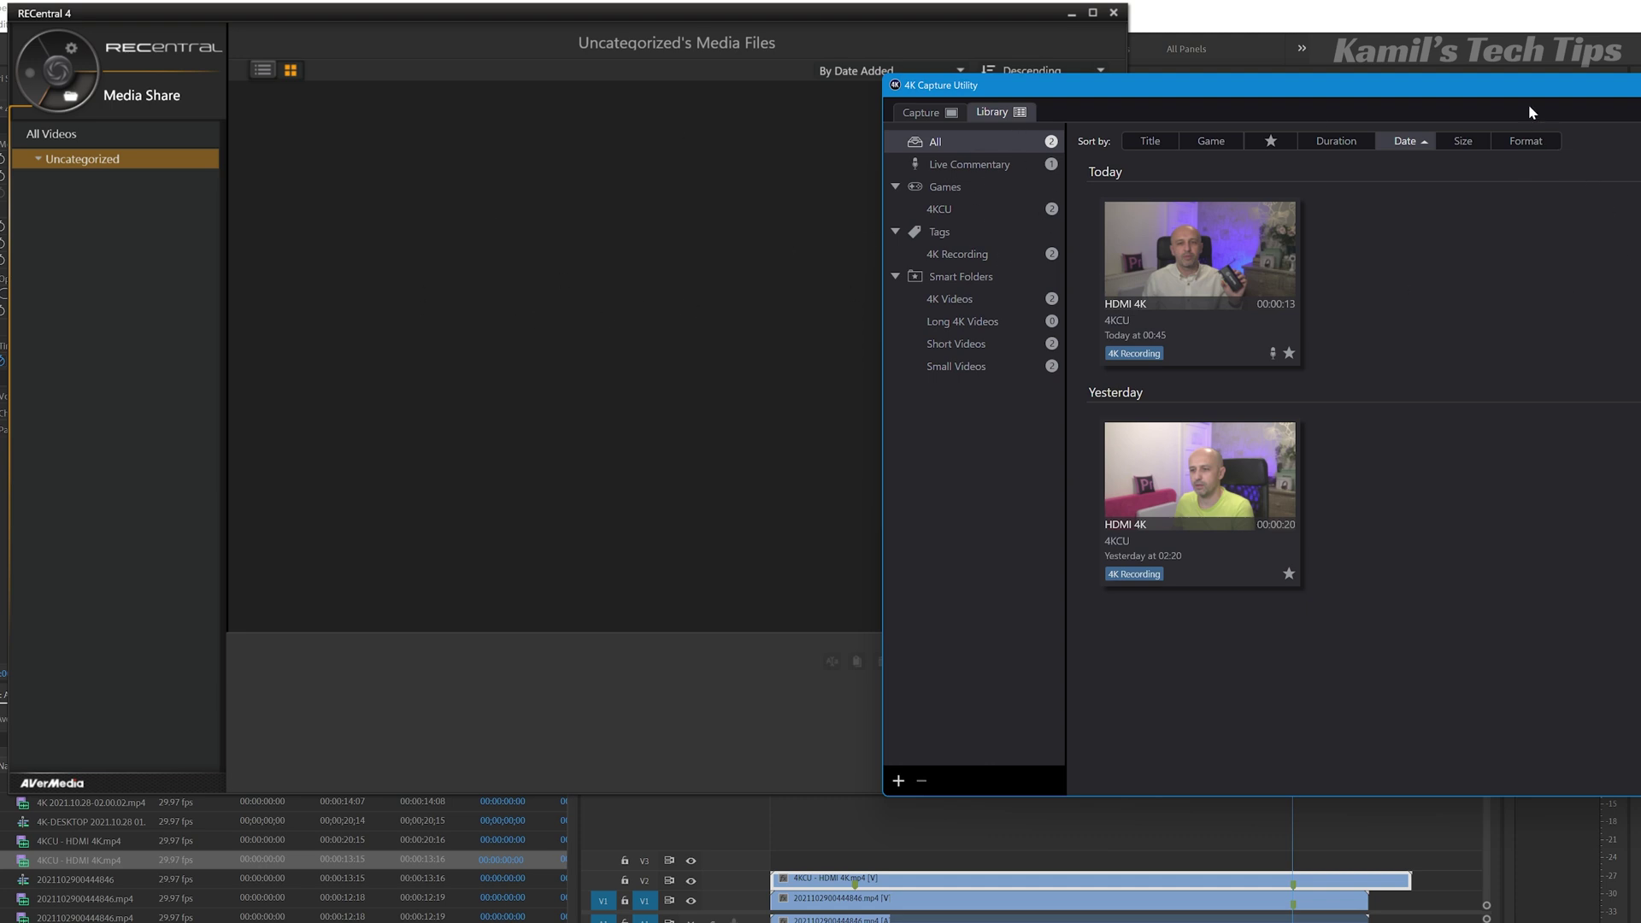
drag(1525, 93, 1383, 136)
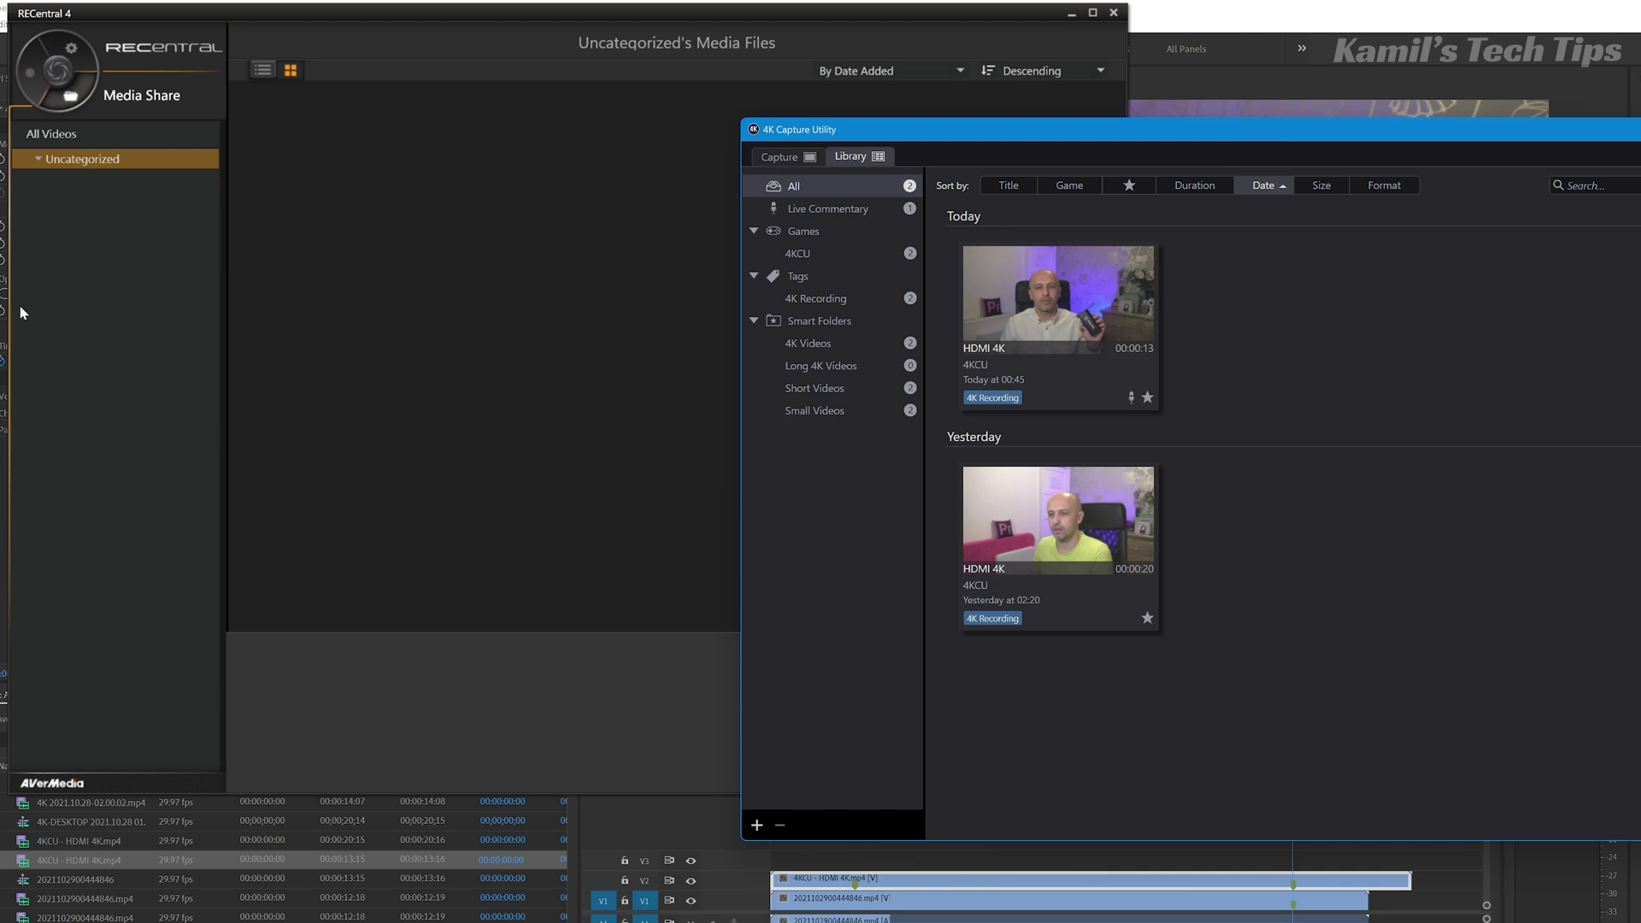
Move the RECentral 4 window lower, and close both RECentral 4 and 4K Capture Utility.
drag(309, 12, 331, 84)
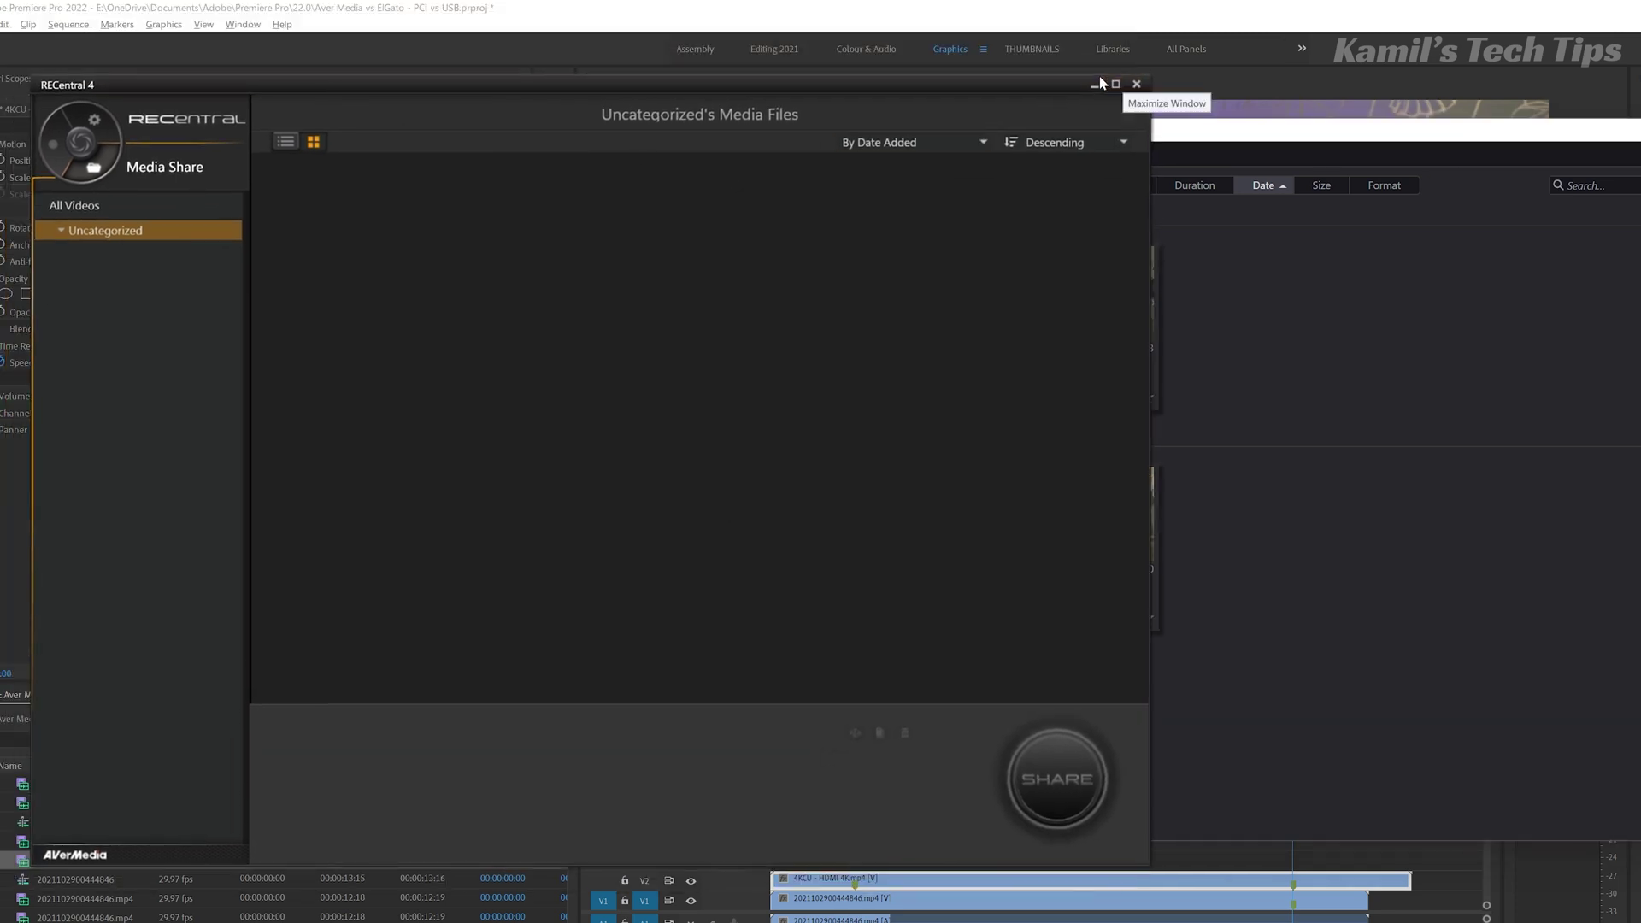
click(1137, 84)
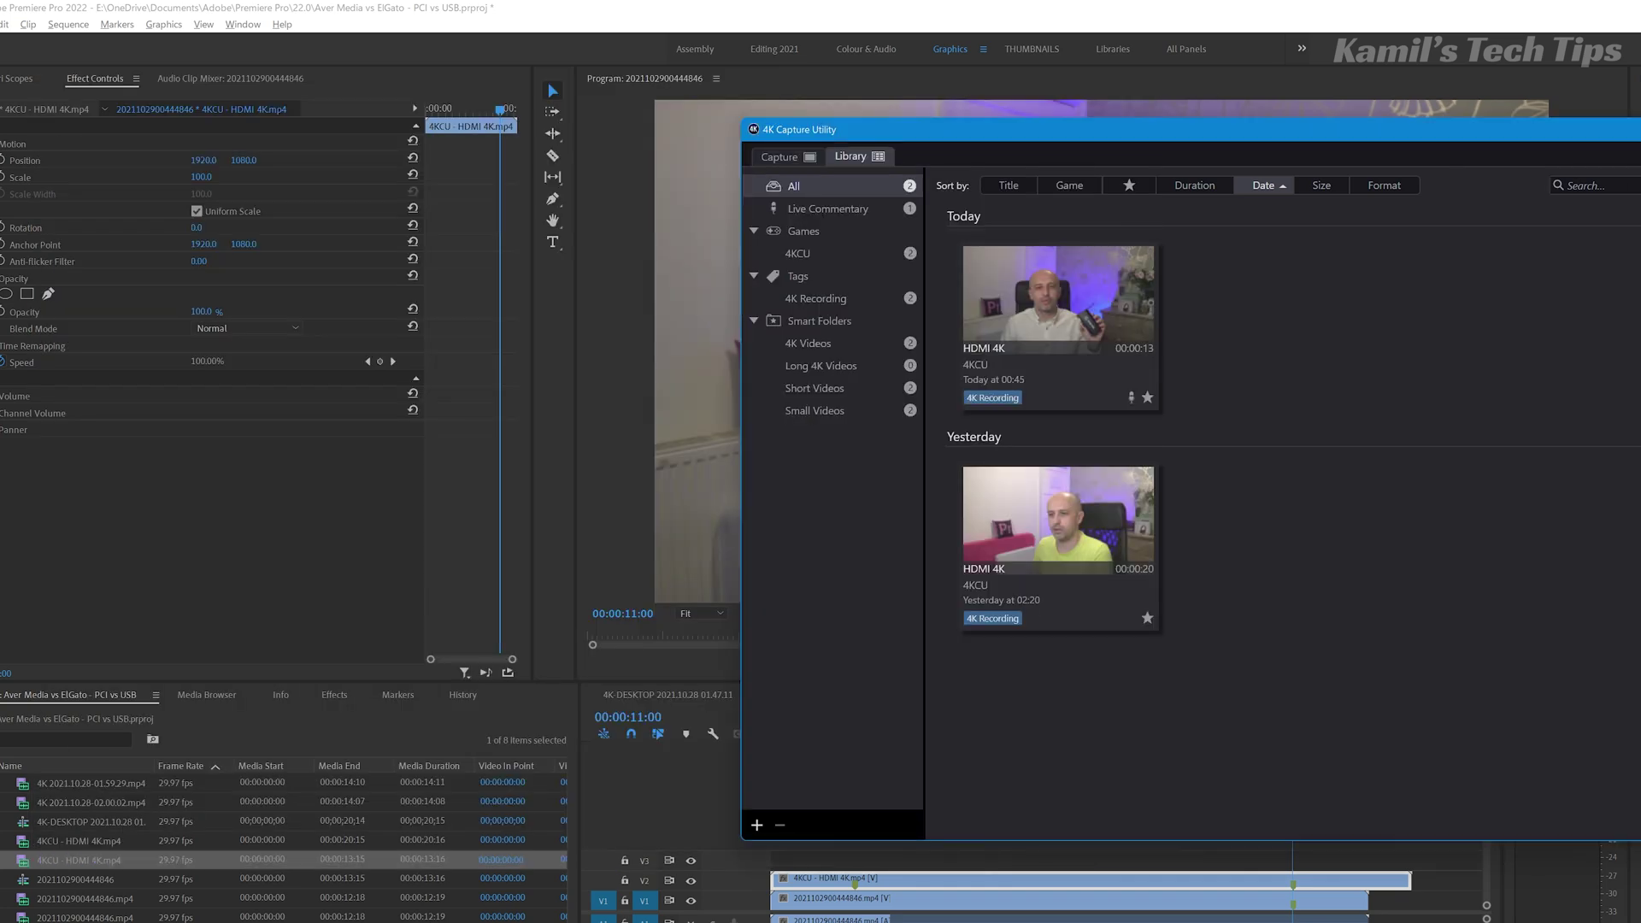
click(1137, 108)
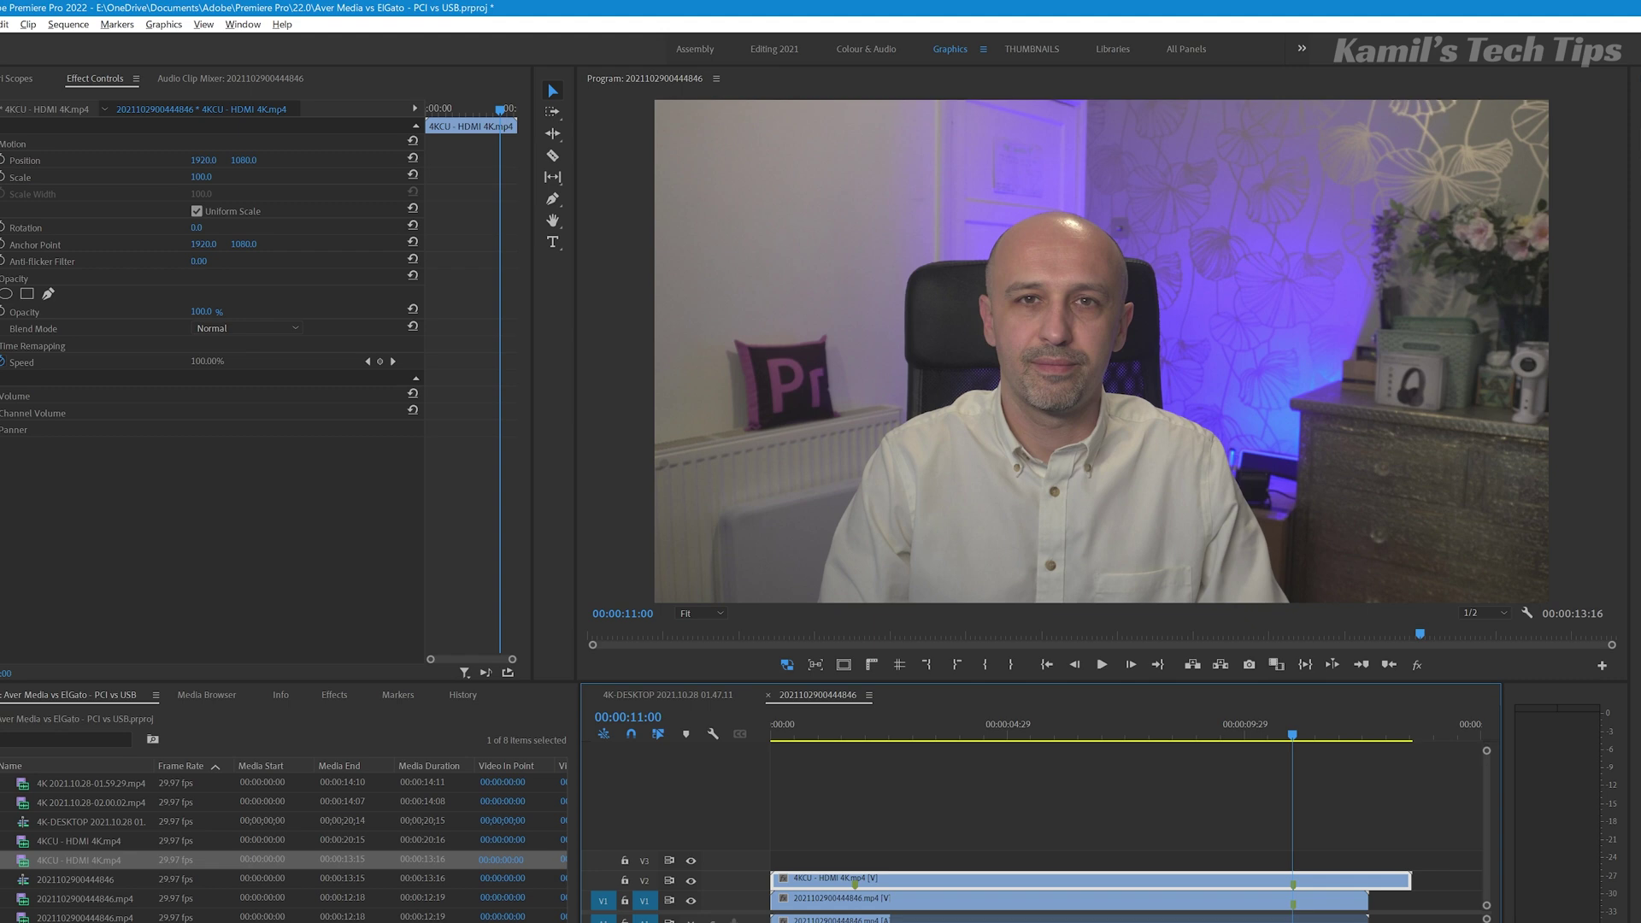
Switch to the OBS Studio window with the 4K camera scene and view the AverMedia 4K source's properties without changing them.
key(alt+Tab)
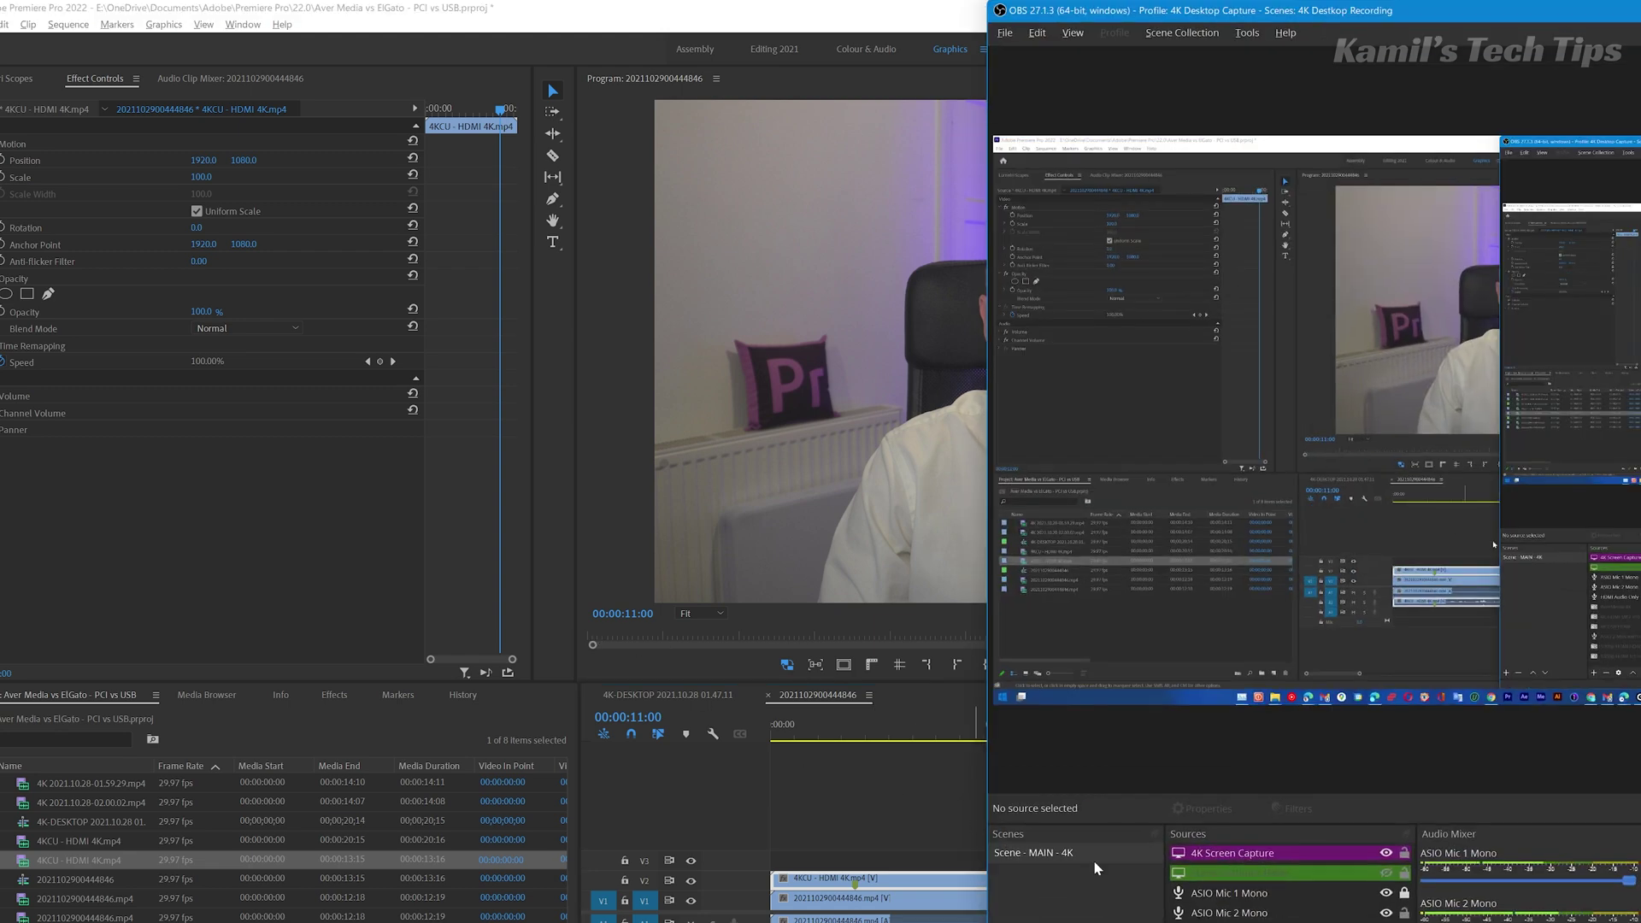
key(alt+Tab)
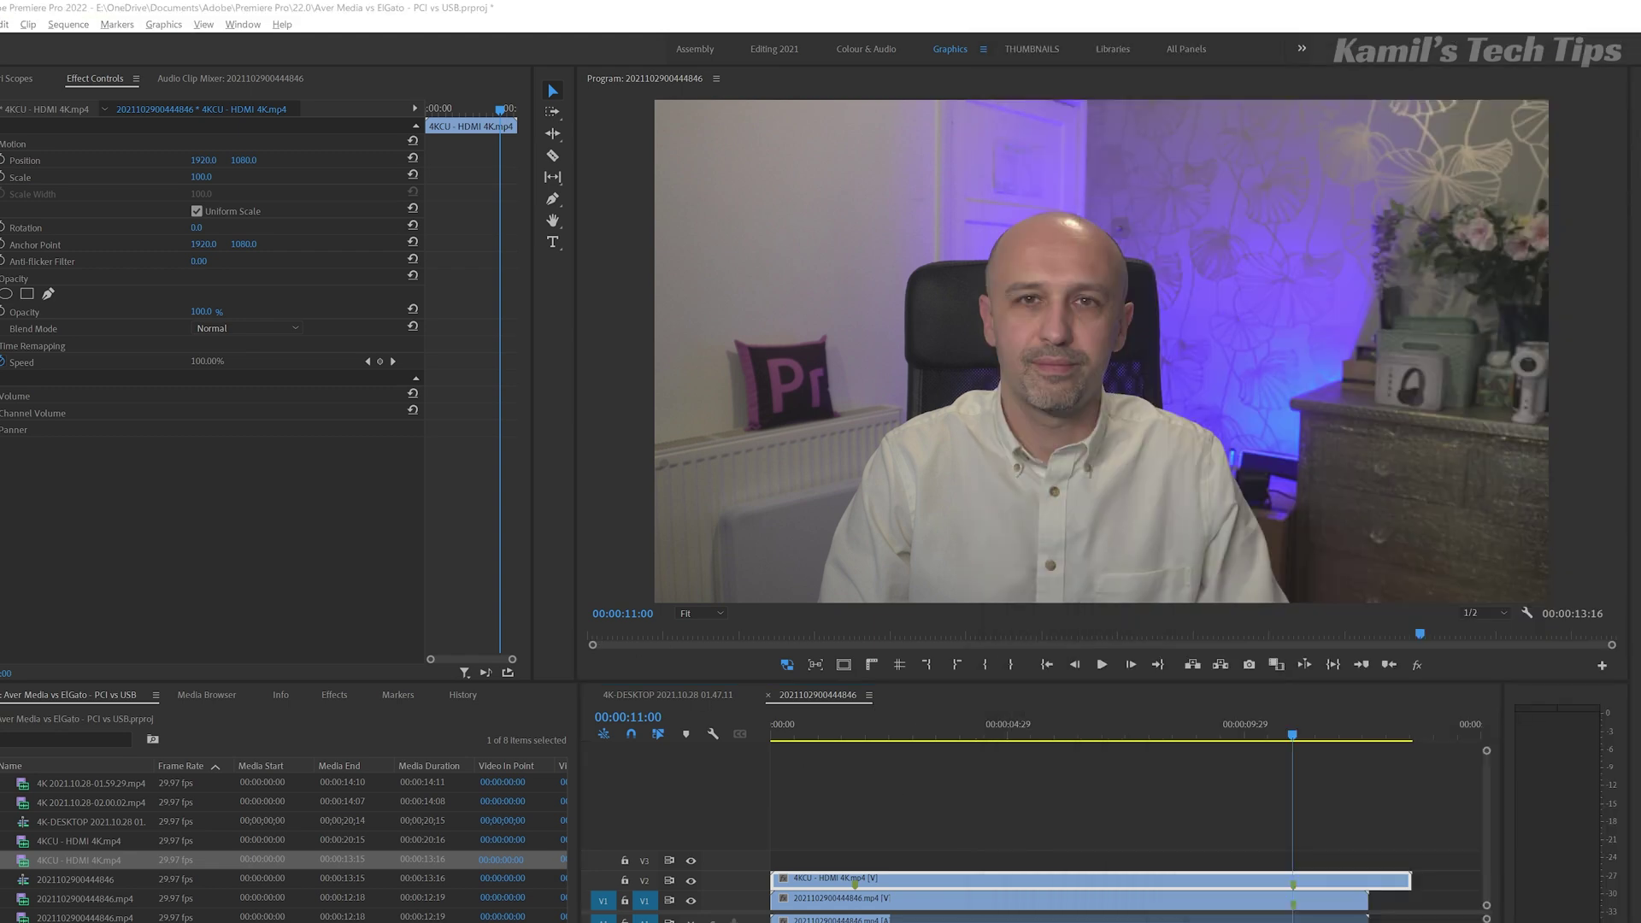
key(alt+Tab)
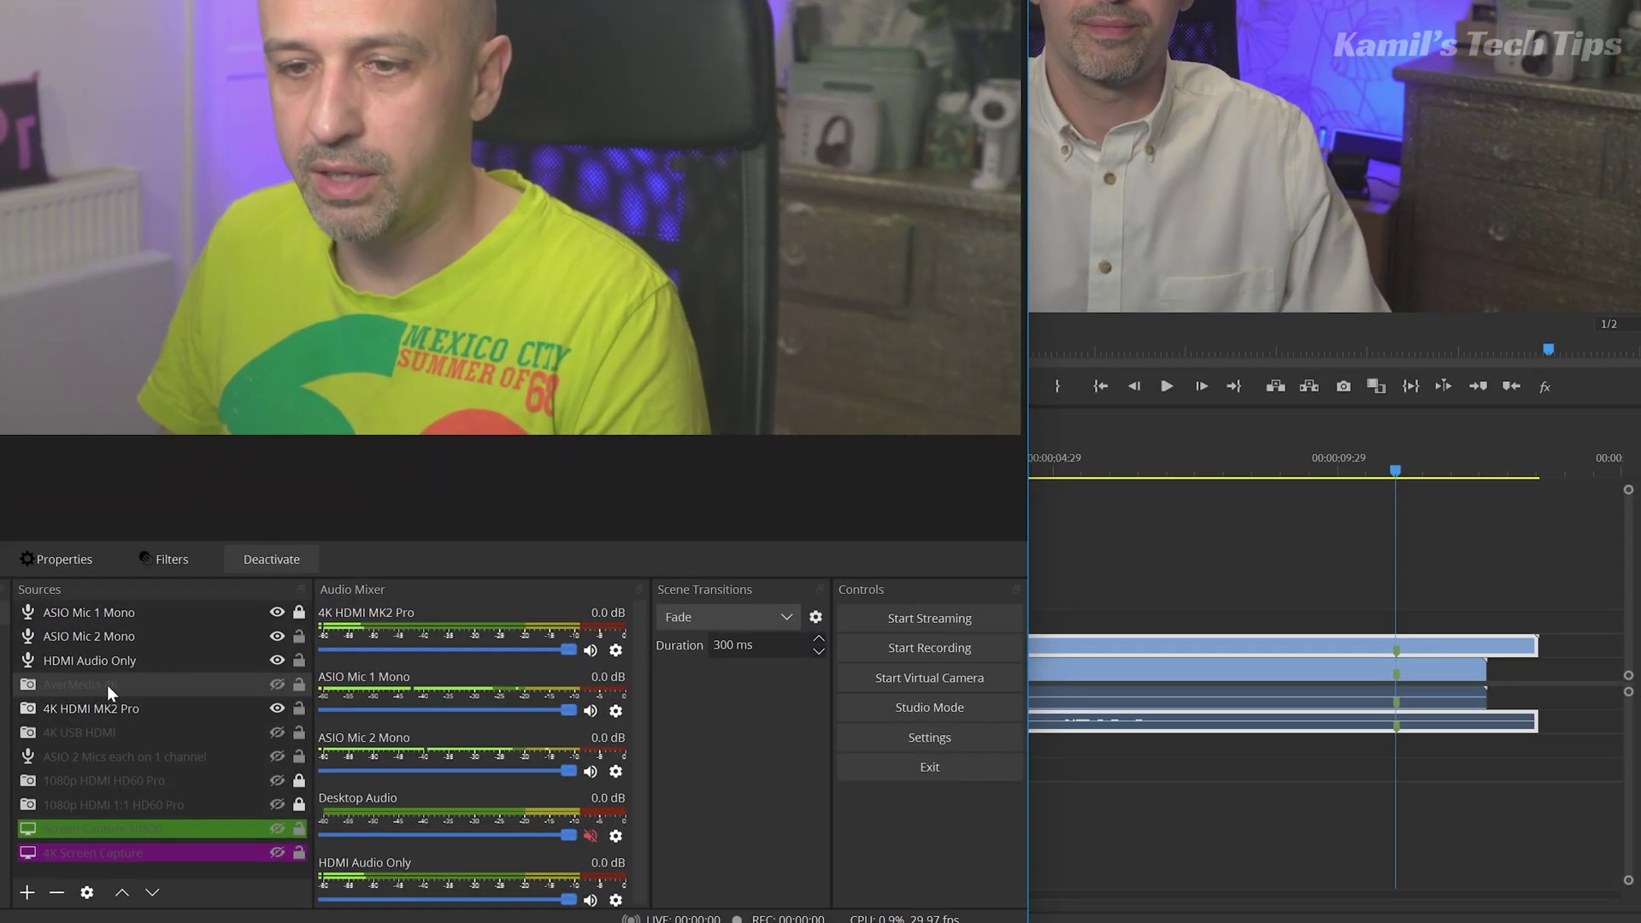
double_click(253, 690)
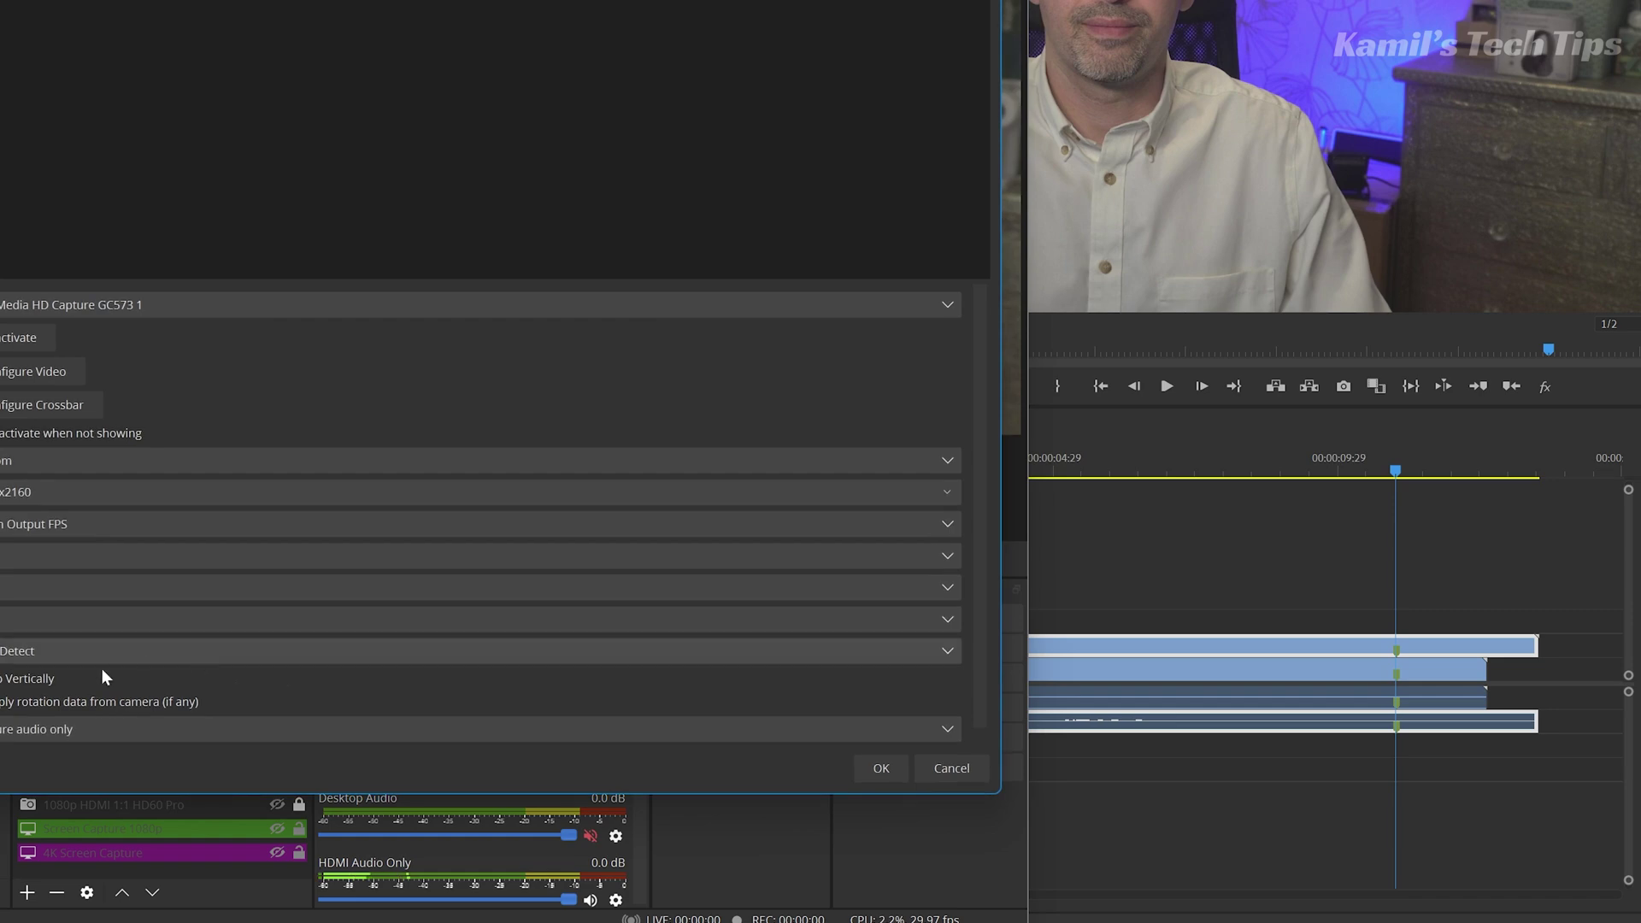
click(951, 767)
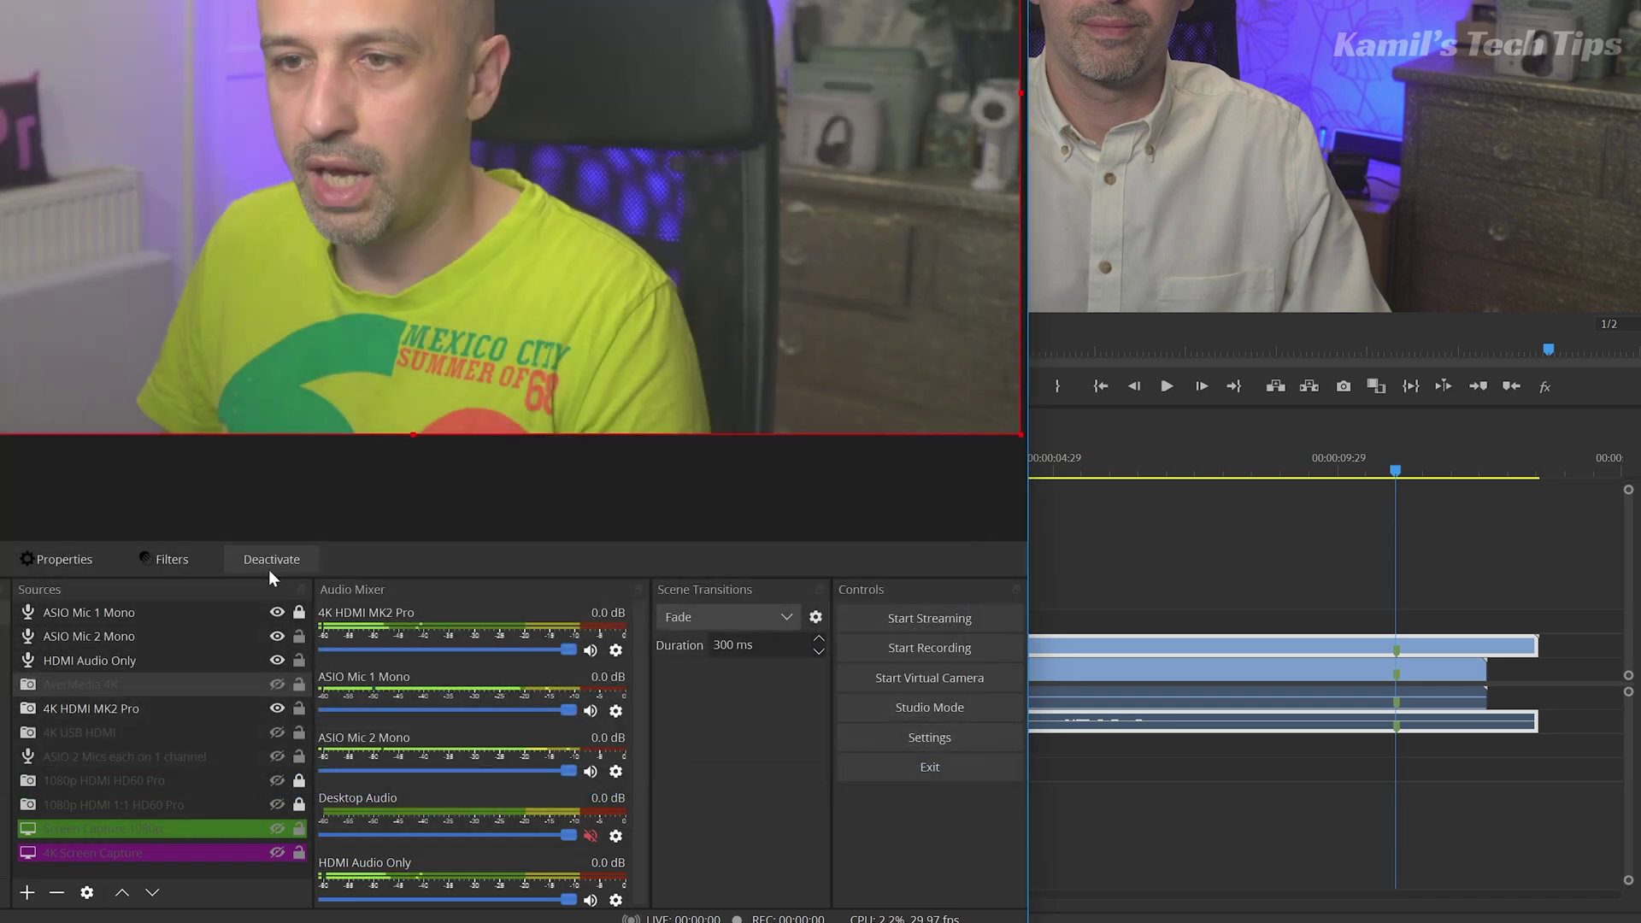
click(26, 894)
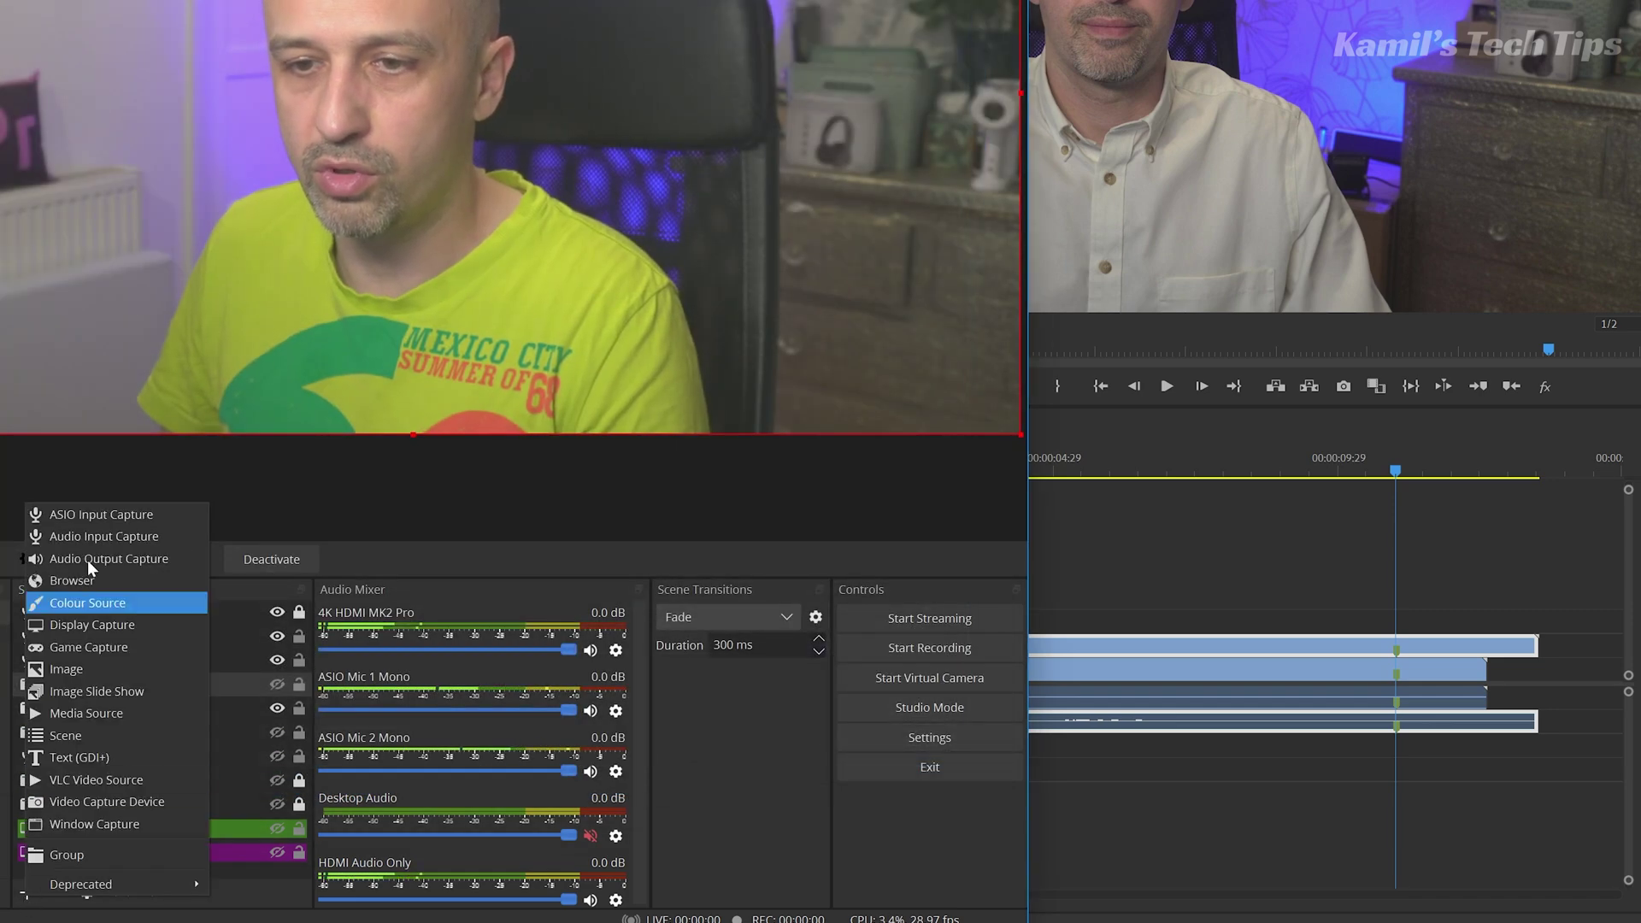
click(101, 520)
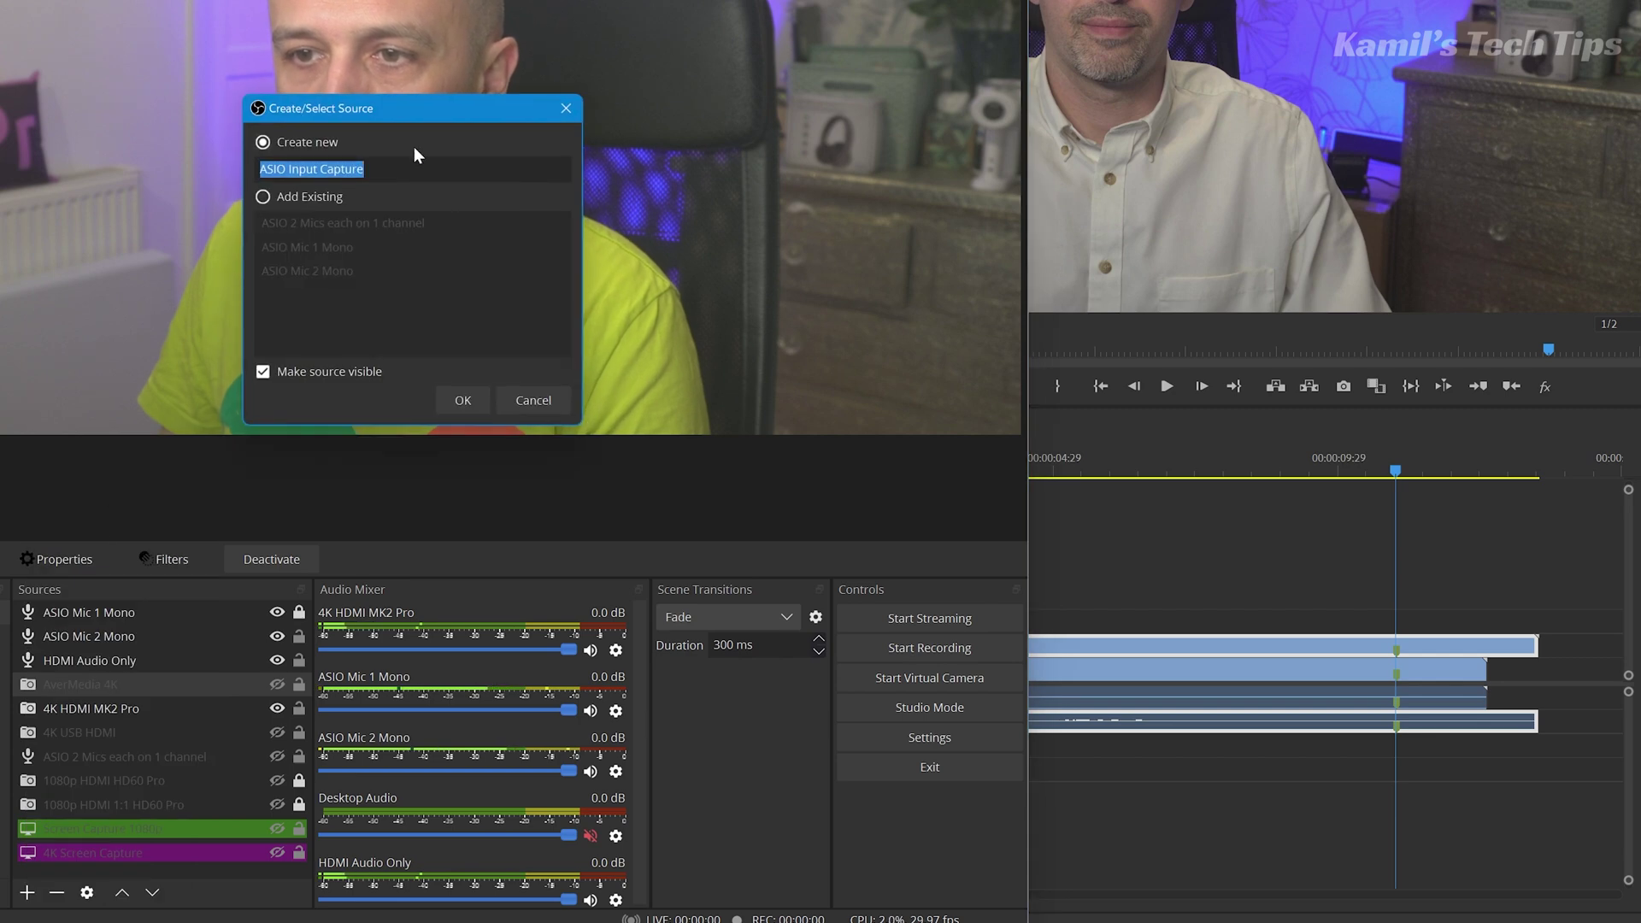
click(510, 400)
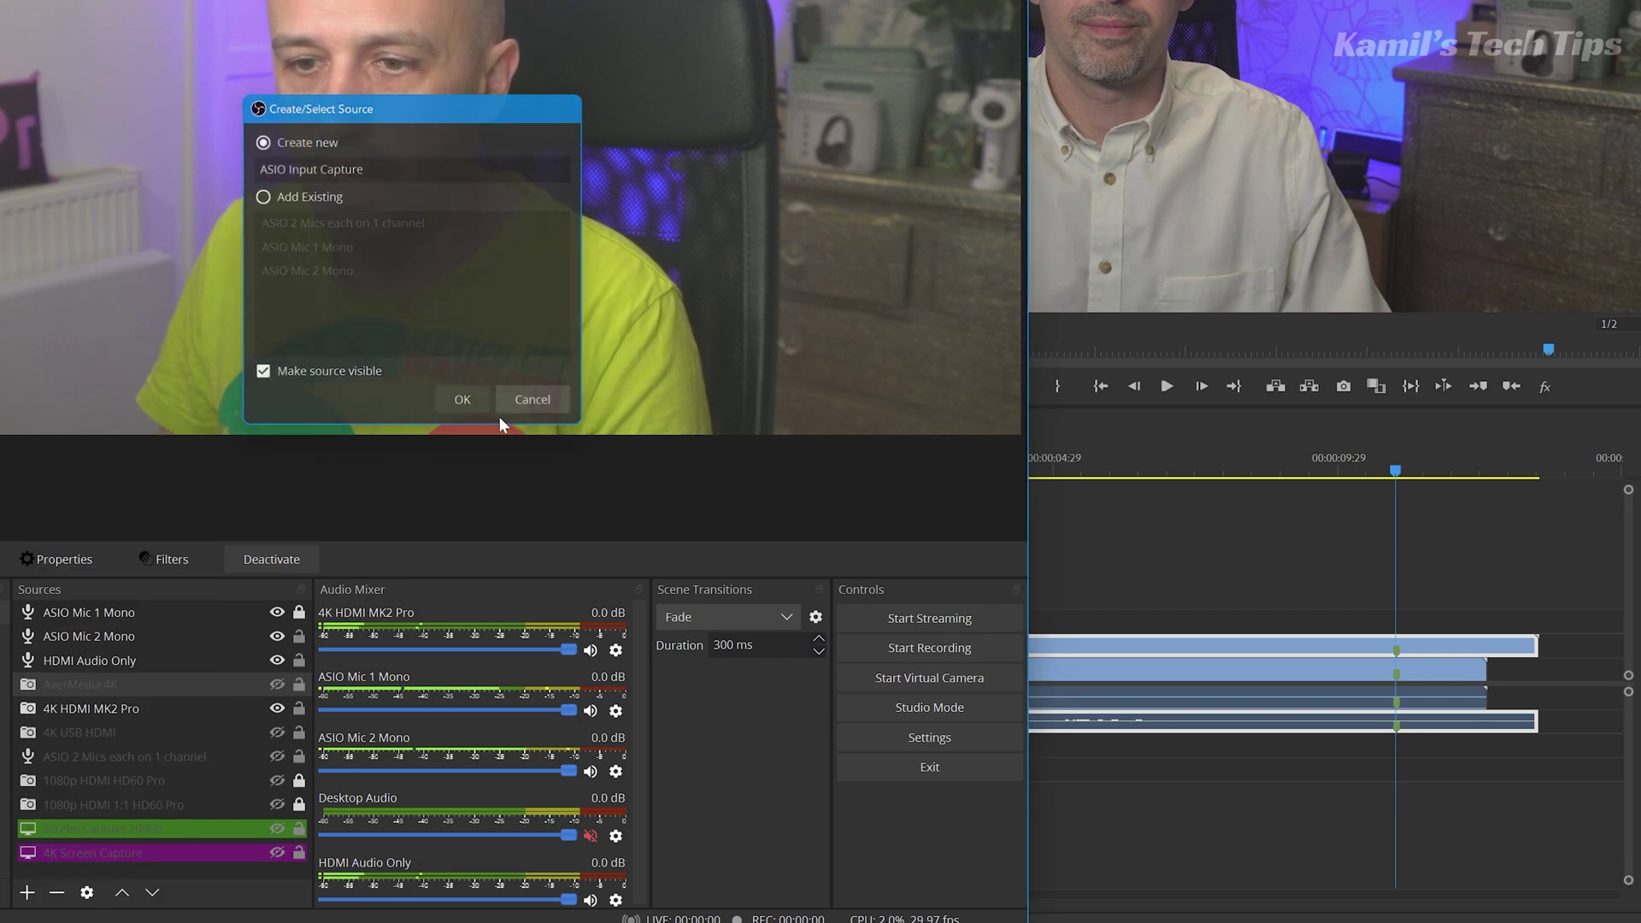
Add a new visible Audio Input Capture source to the scene, dismissing its properties without changes.
click(28, 894)
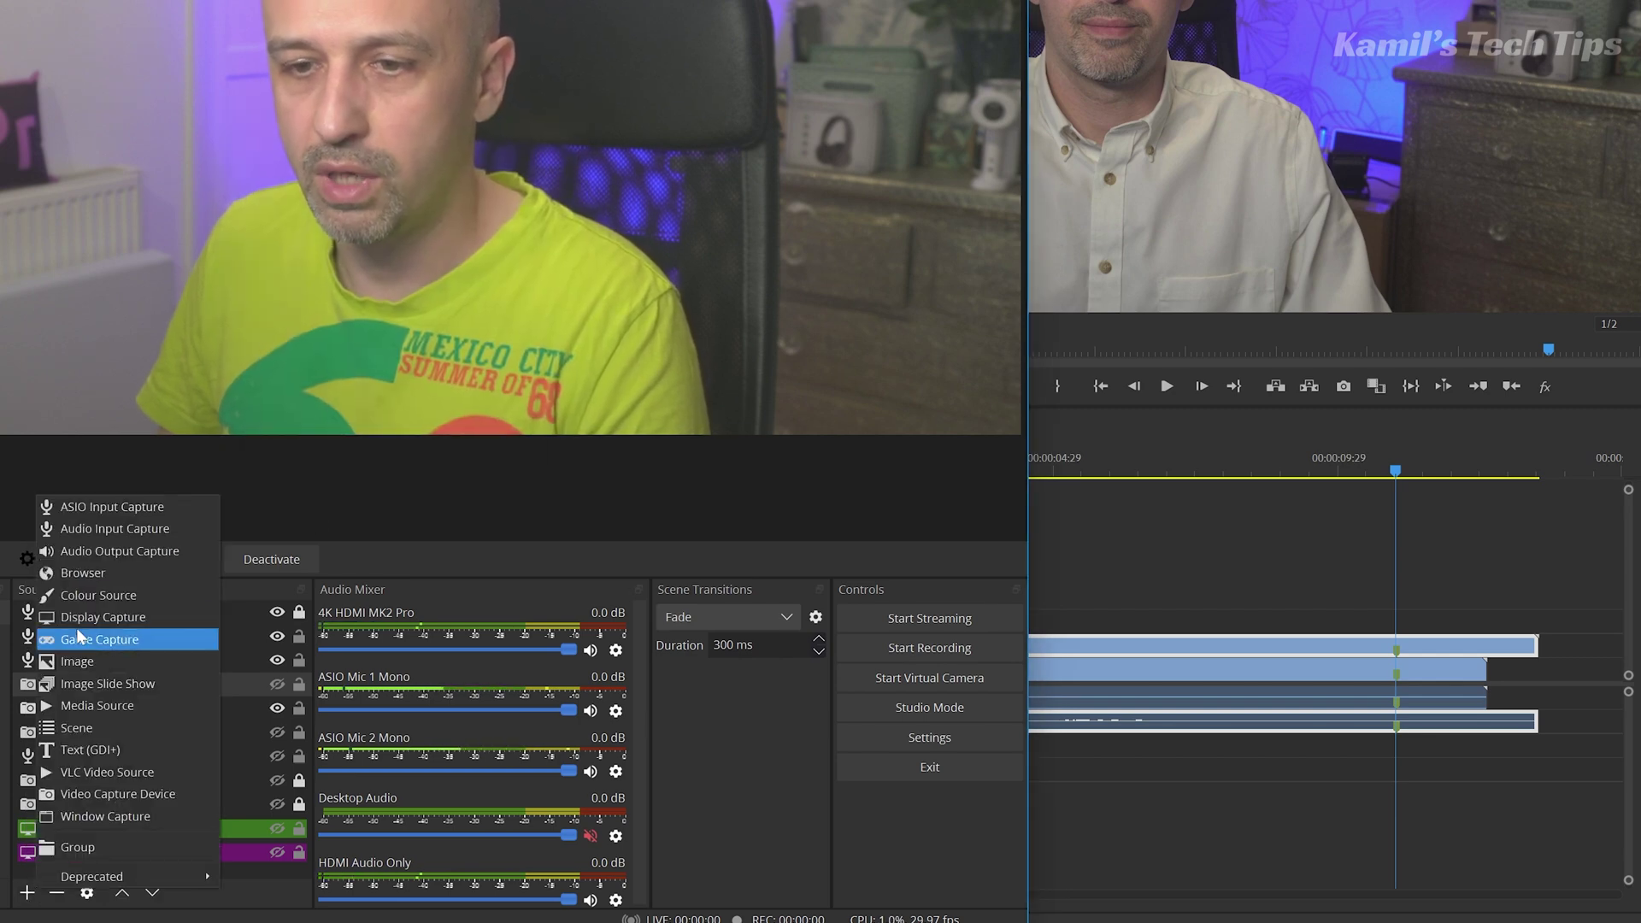
click(115, 548)
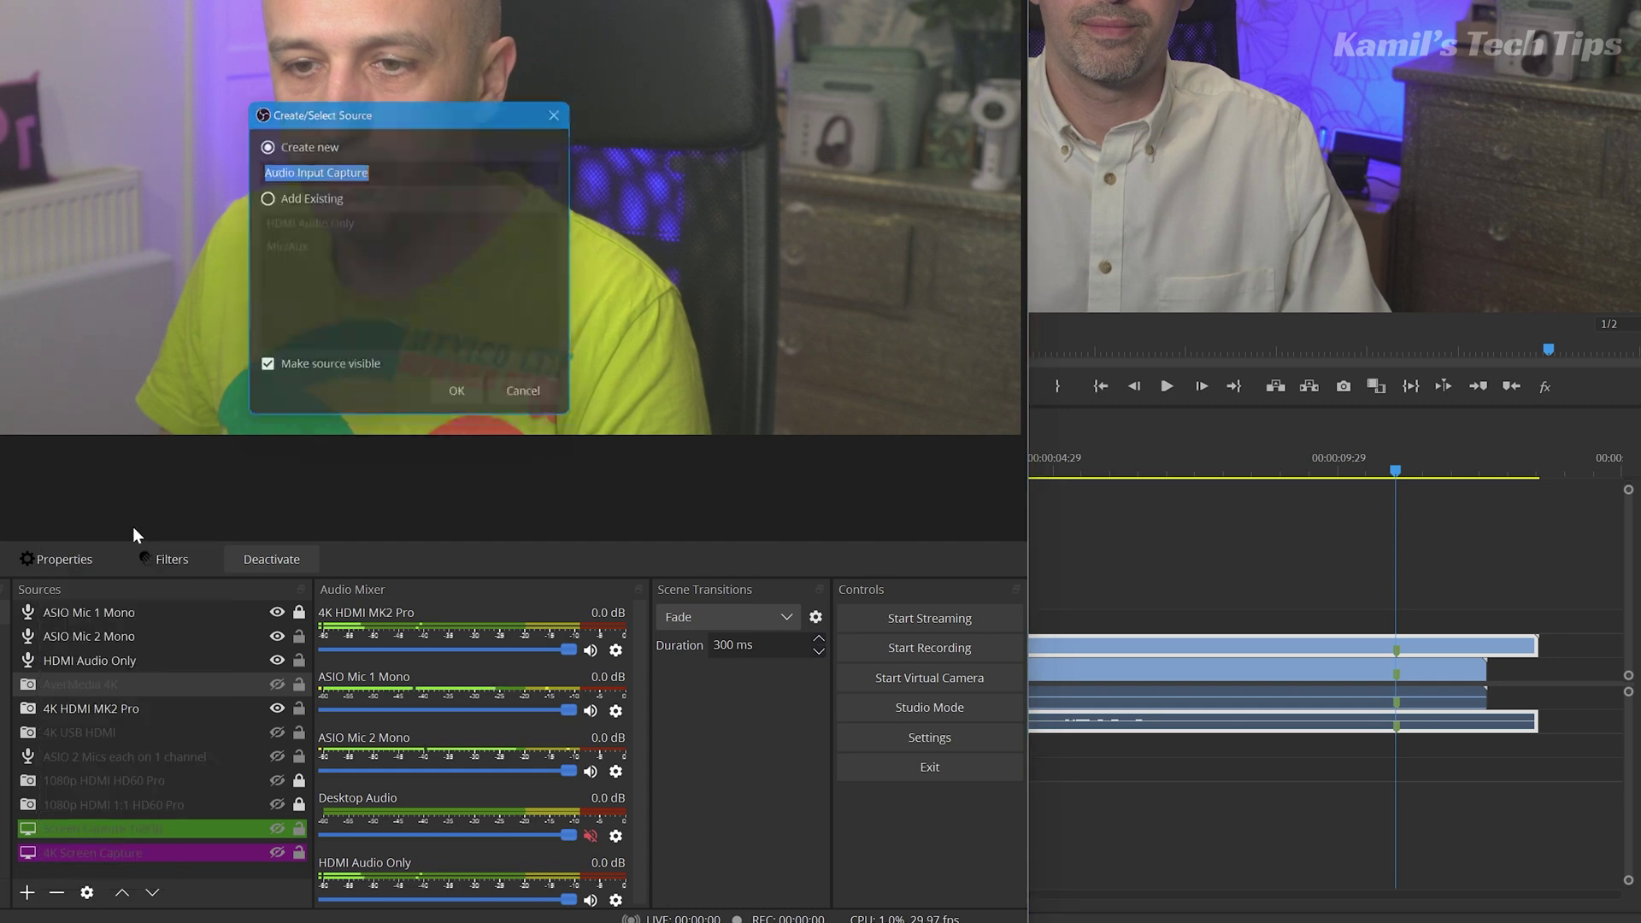
click(463, 400)
click(567, 62)
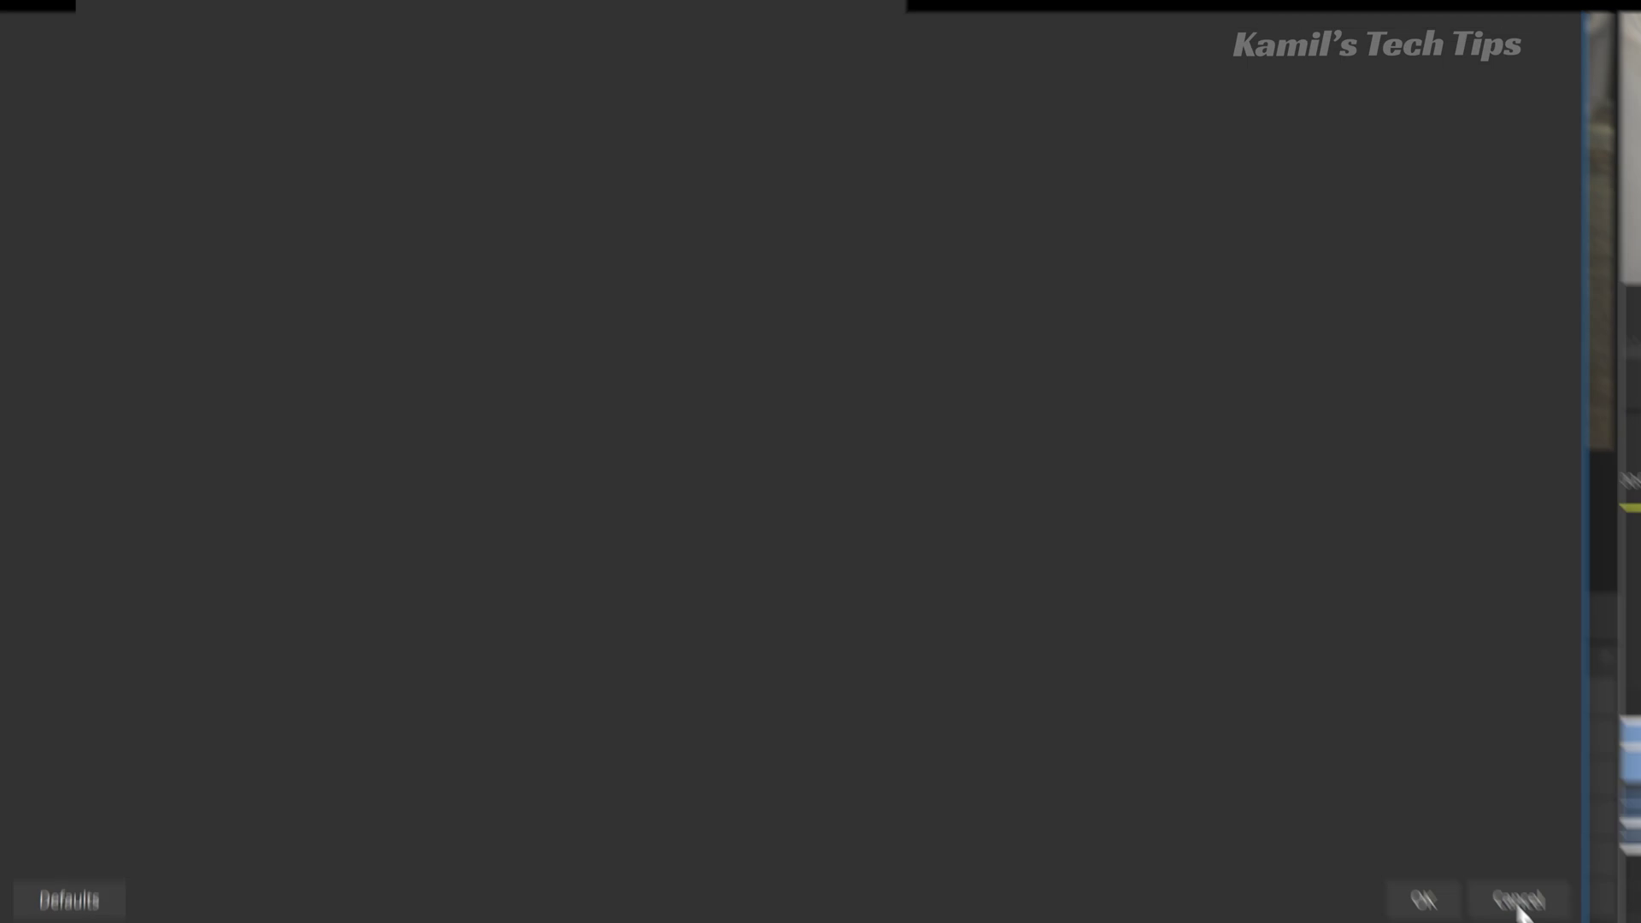
click(1502, 889)
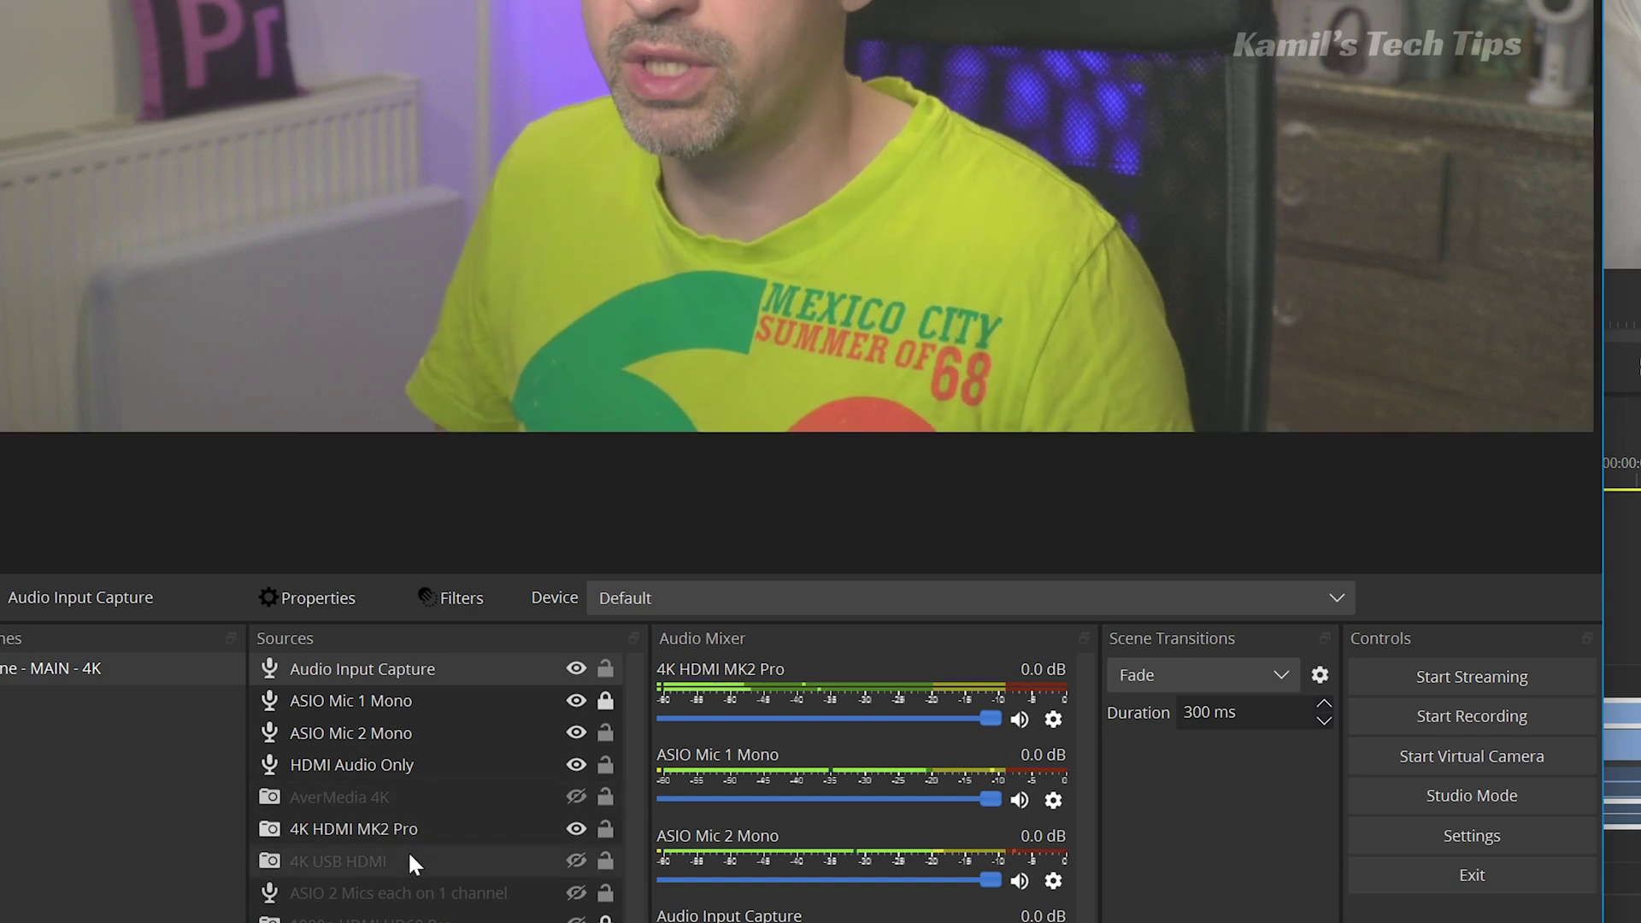
Examine the video format options in the AverMedia 4K source's properties and leave them without saving.
click(379, 800)
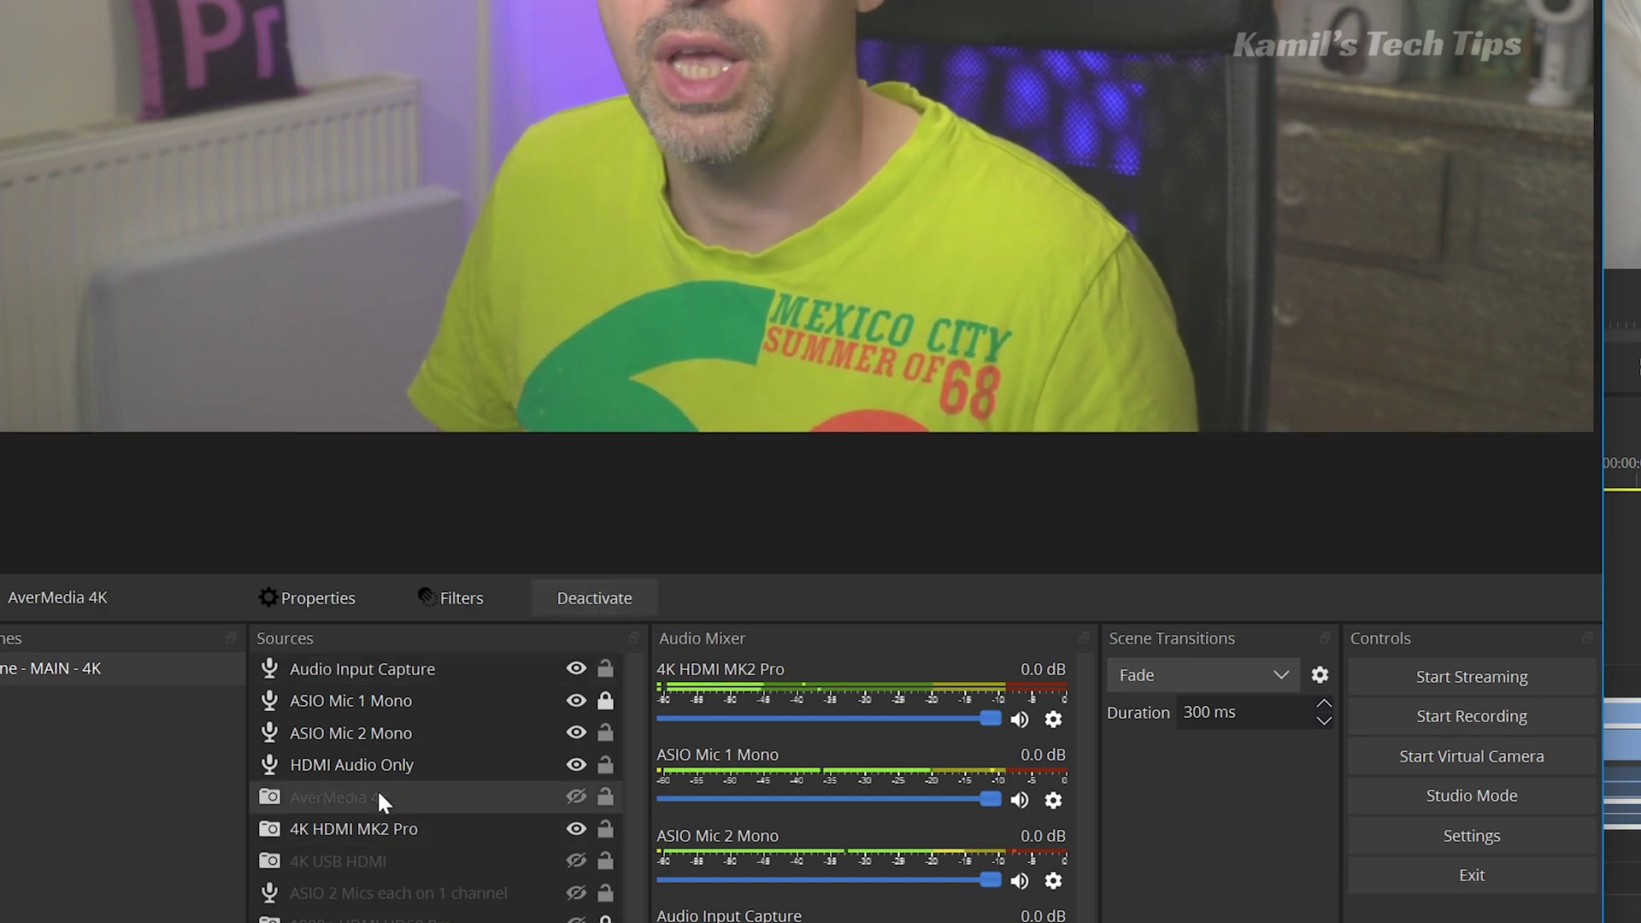
double_click(379, 795)
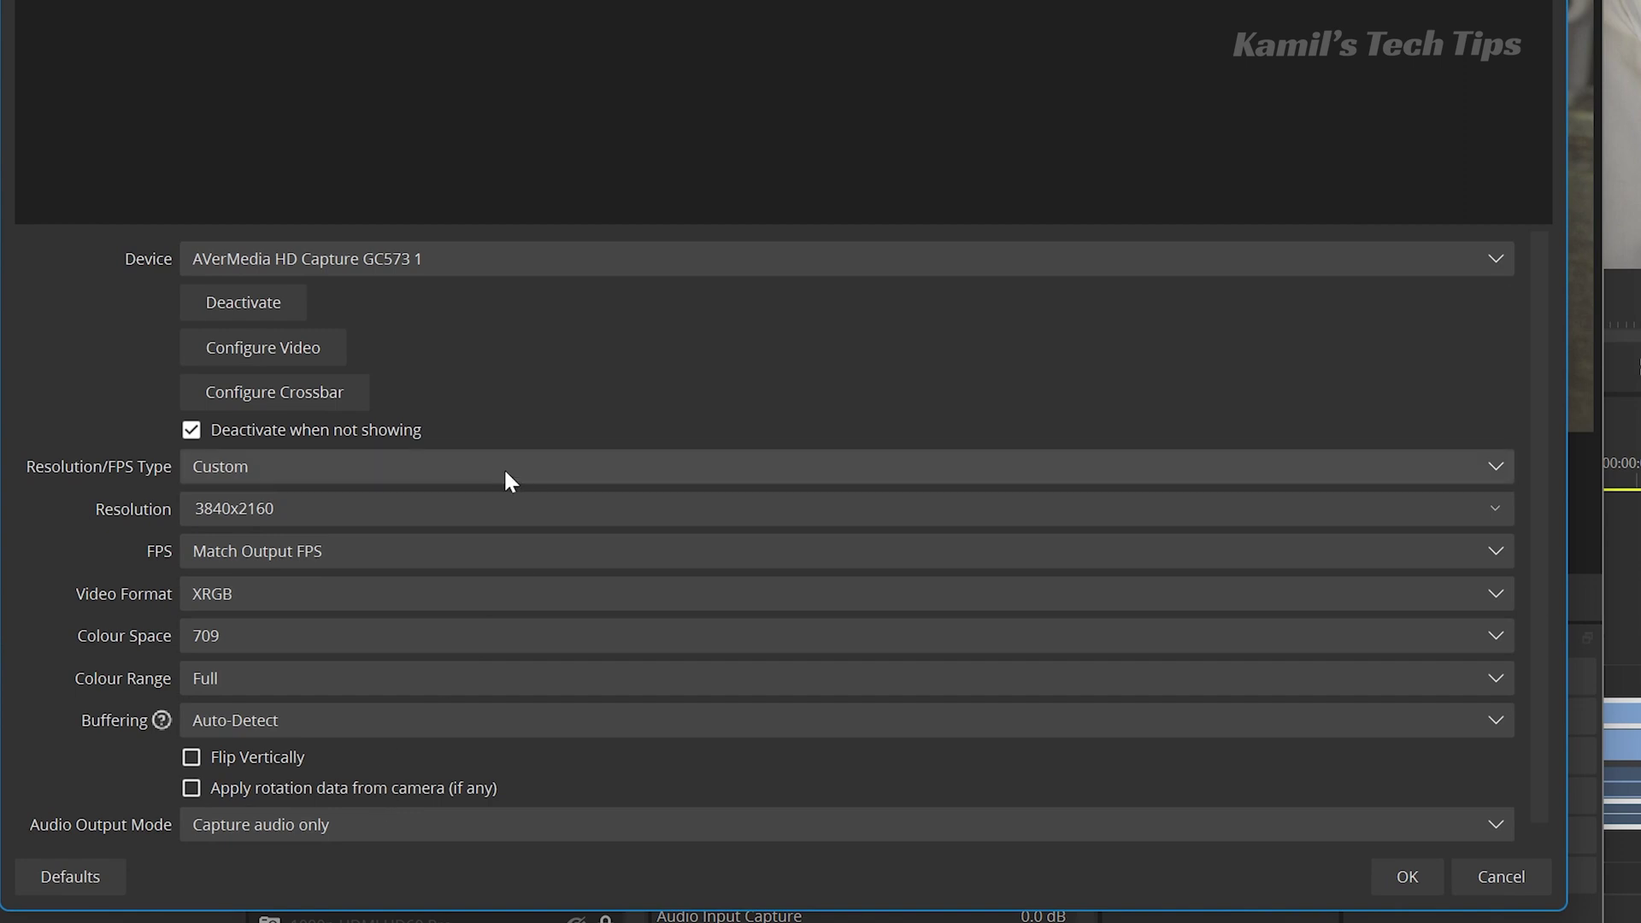
click(279, 598)
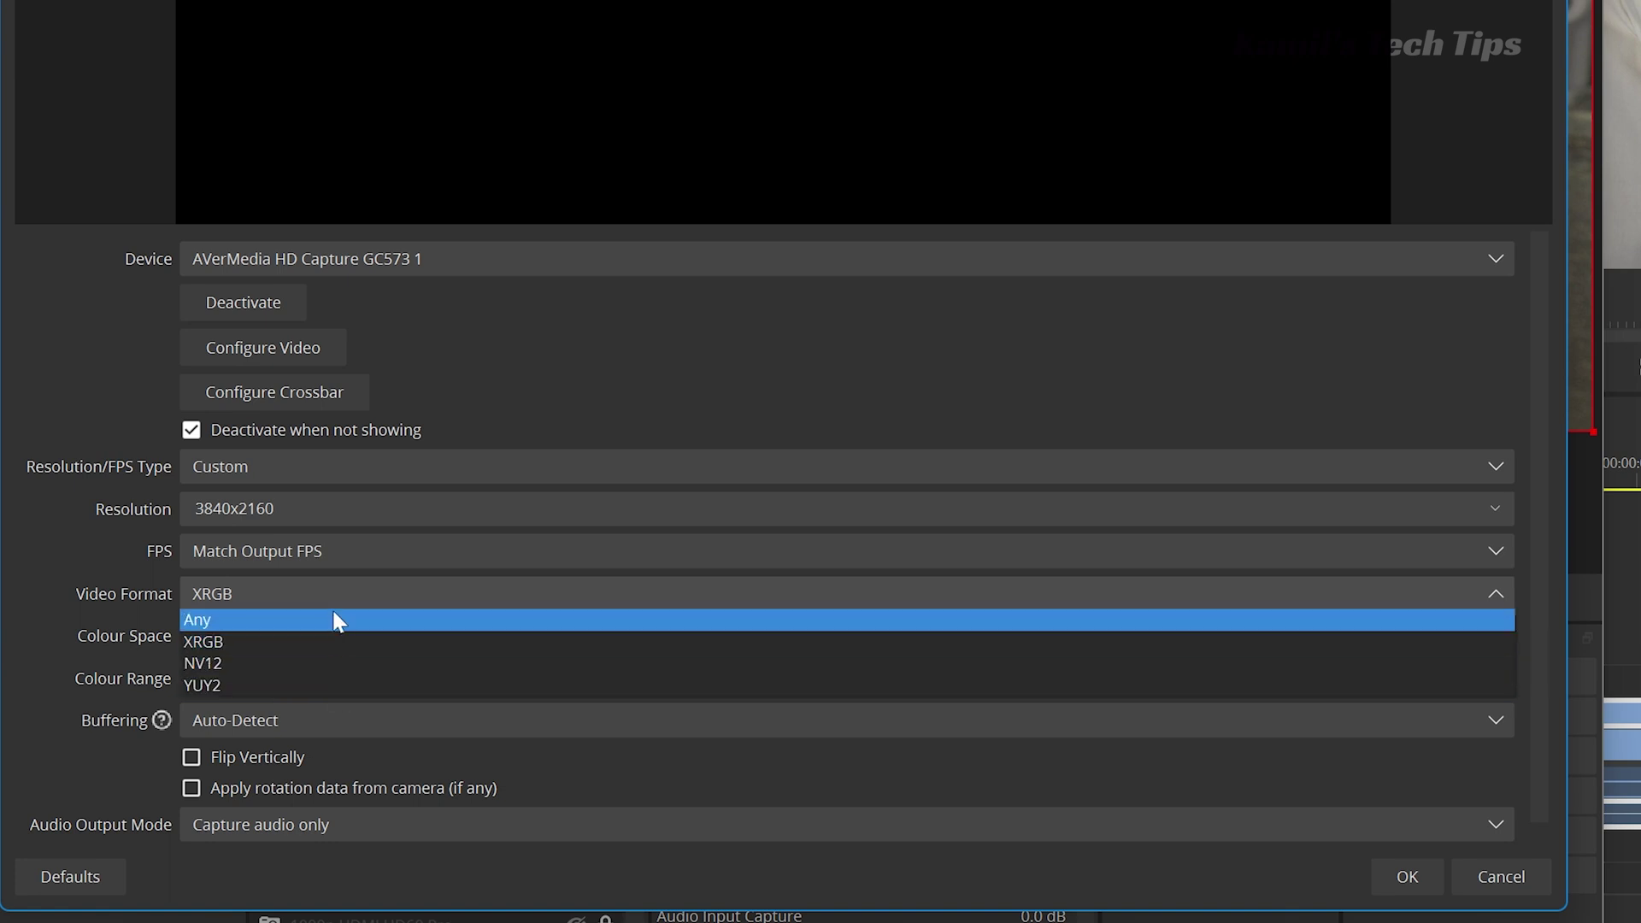
key(Escape)
click(1526, 880)
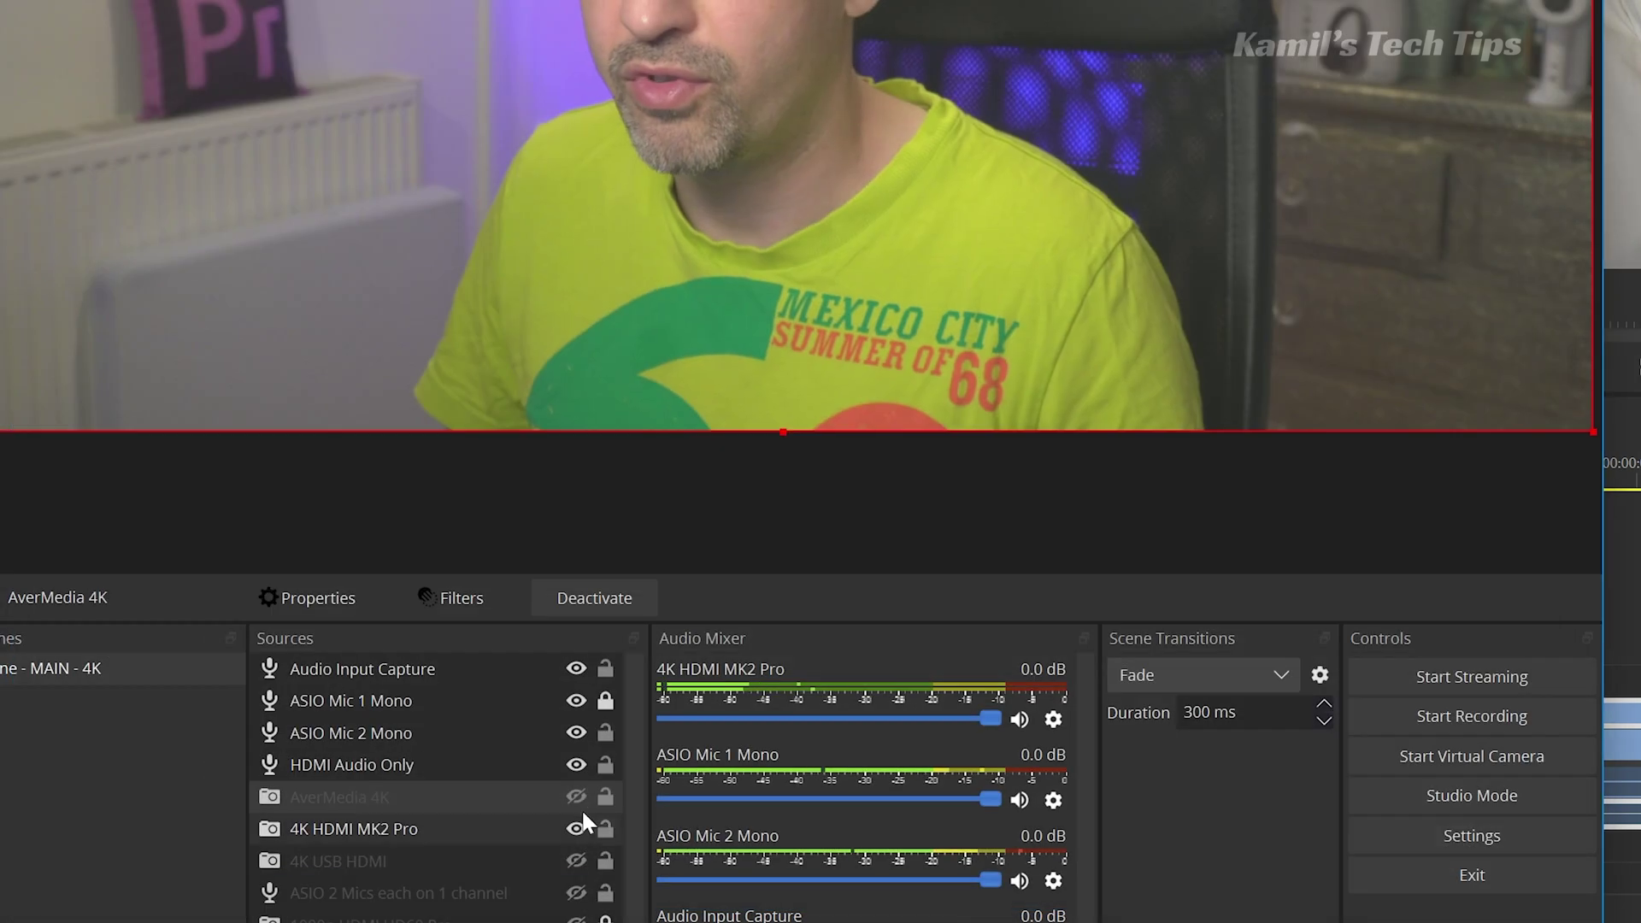
Examine the video format options in the 4K HDMI MK2 Pro source's properties and leave them without saving.
double_click(362, 825)
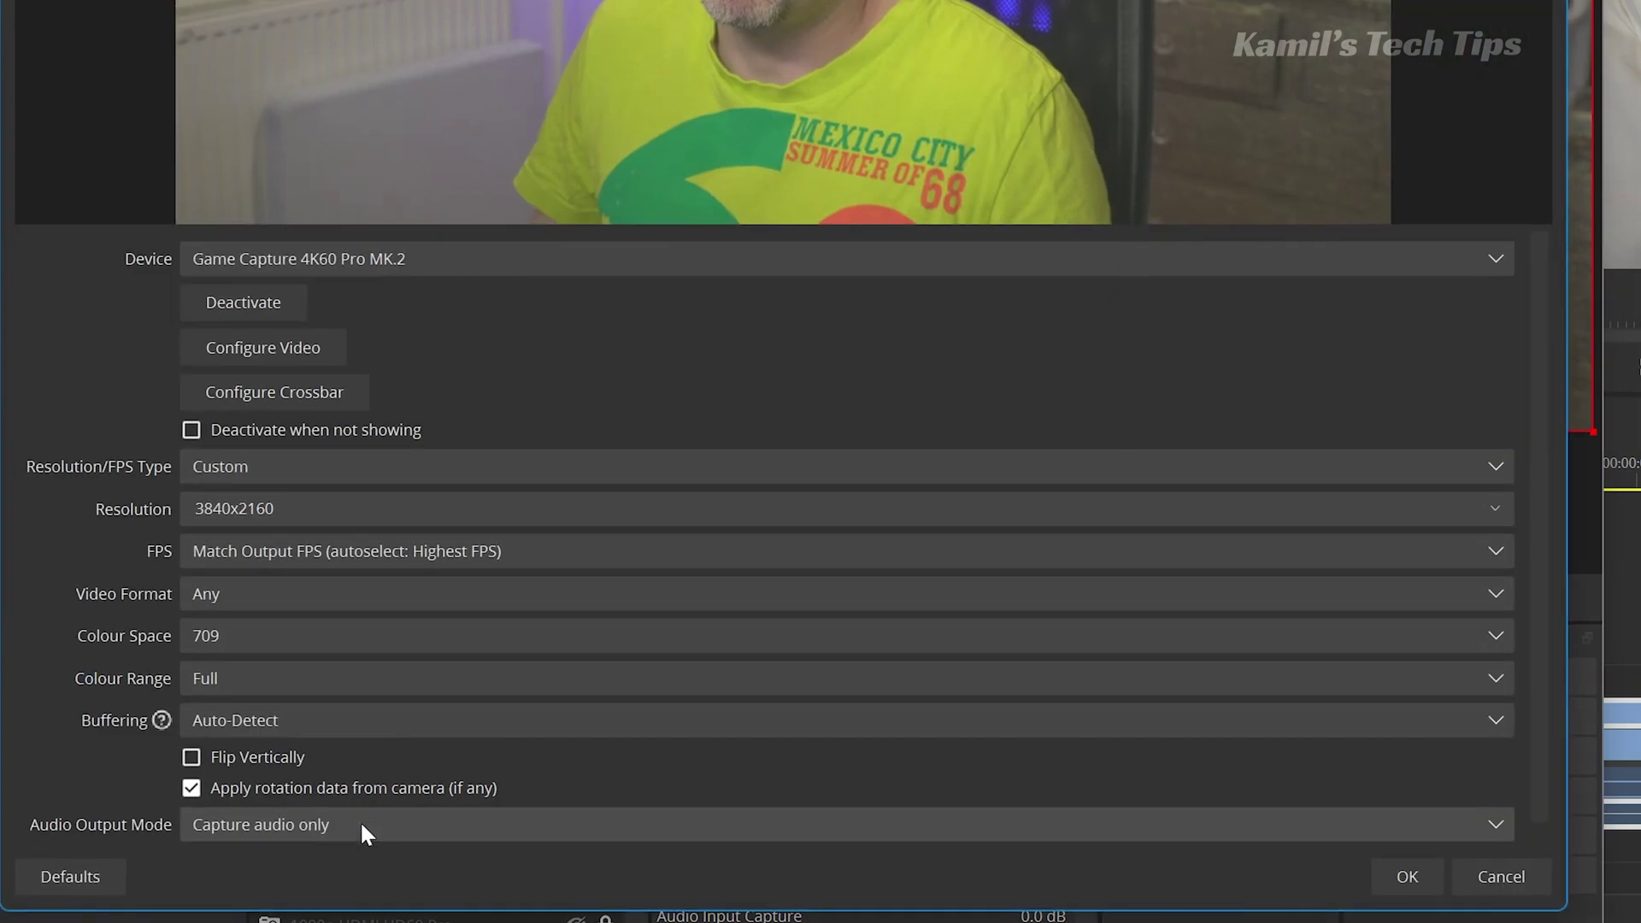
click(412, 597)
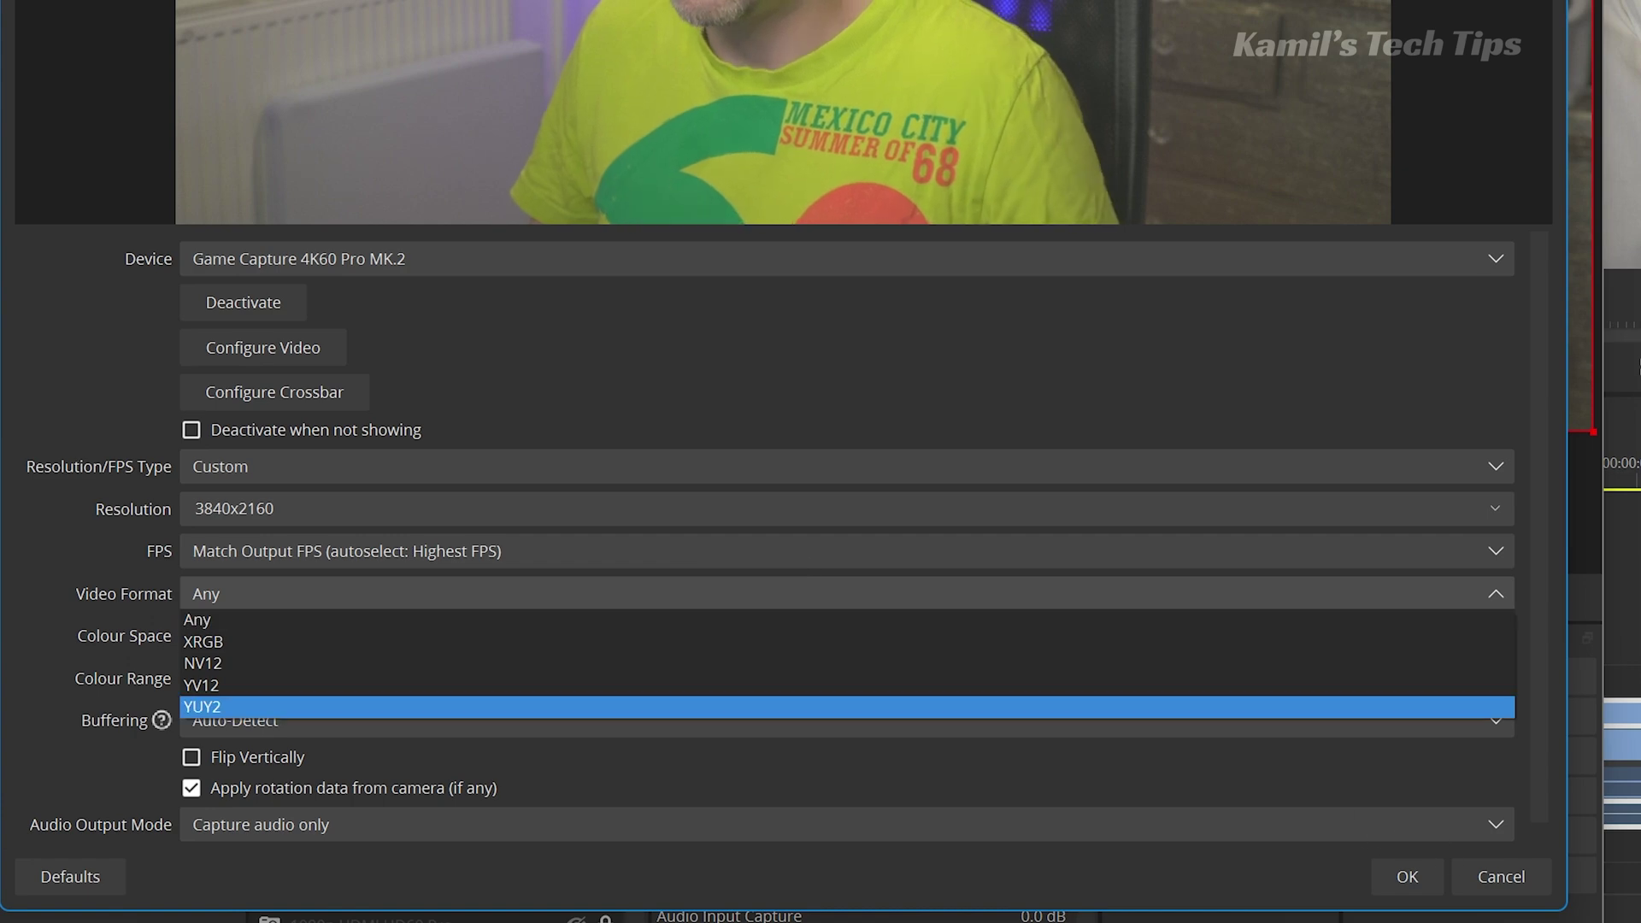
click(1499, 884)
click(1499, 881)
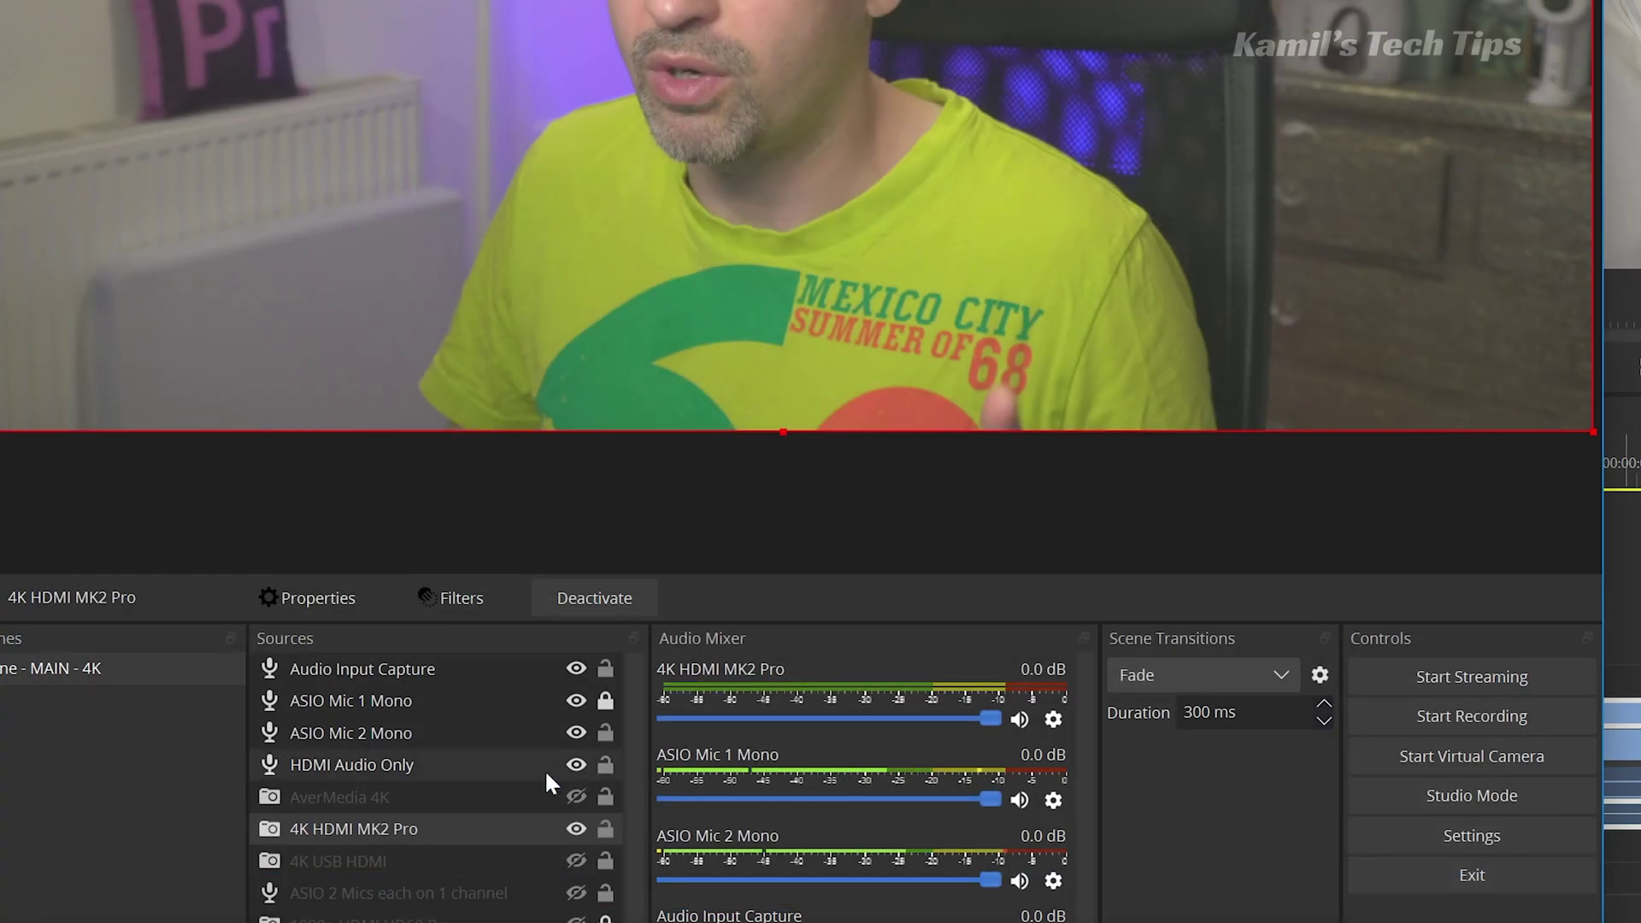
Examine the video format options in the 4K USB HDMI source's properties and leave them without saving.
click(349, 856)
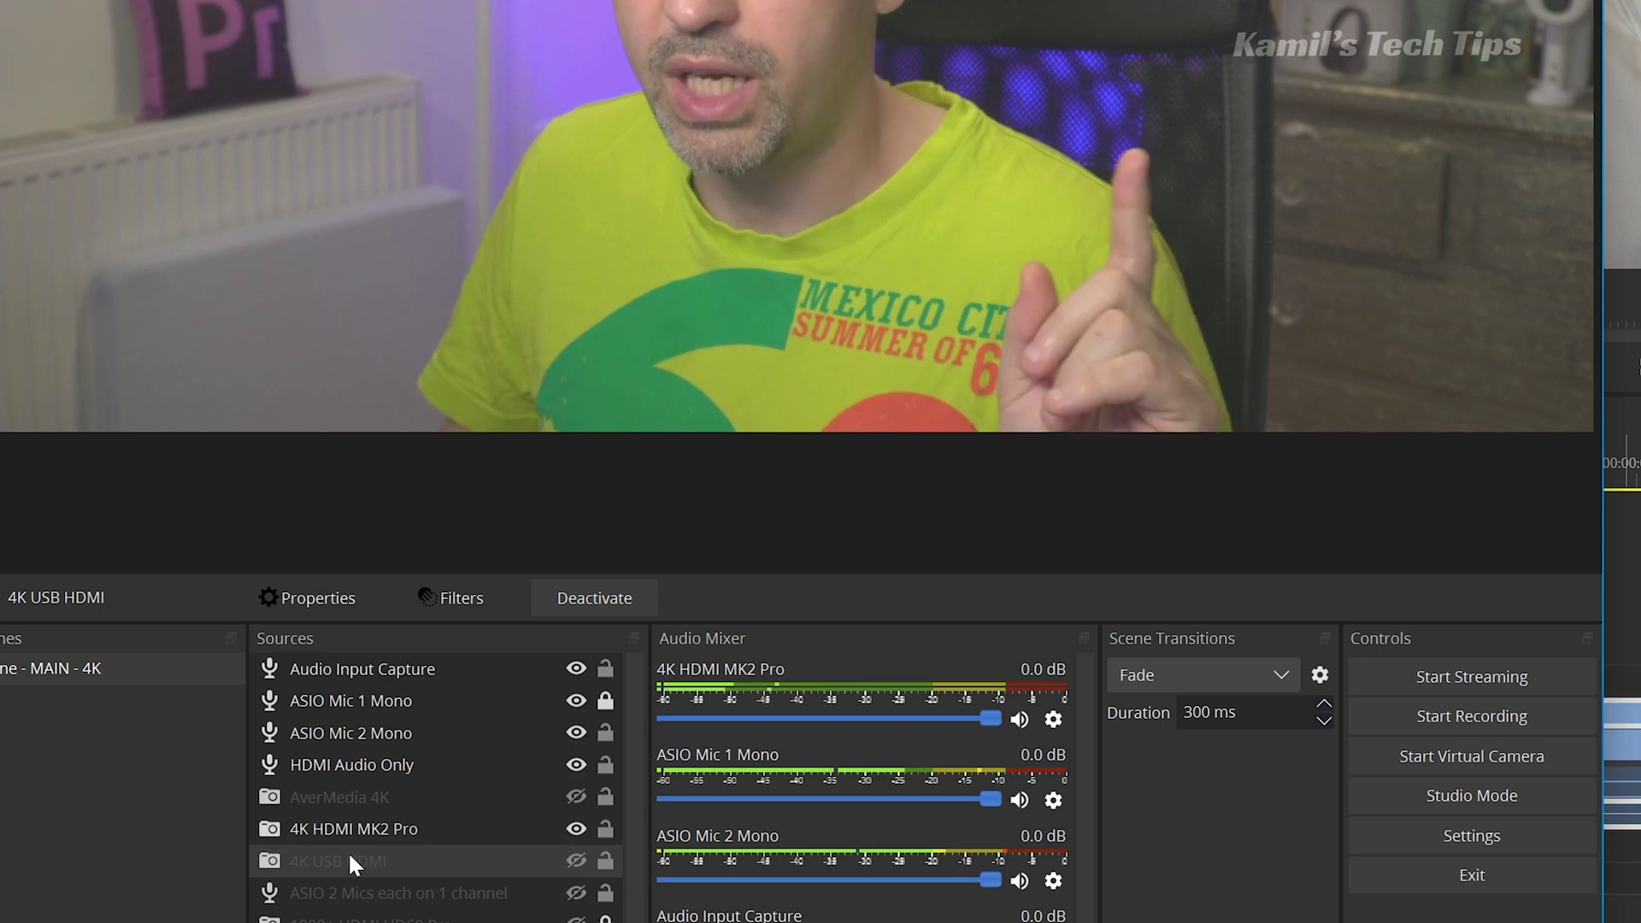
double_click(350, 857)
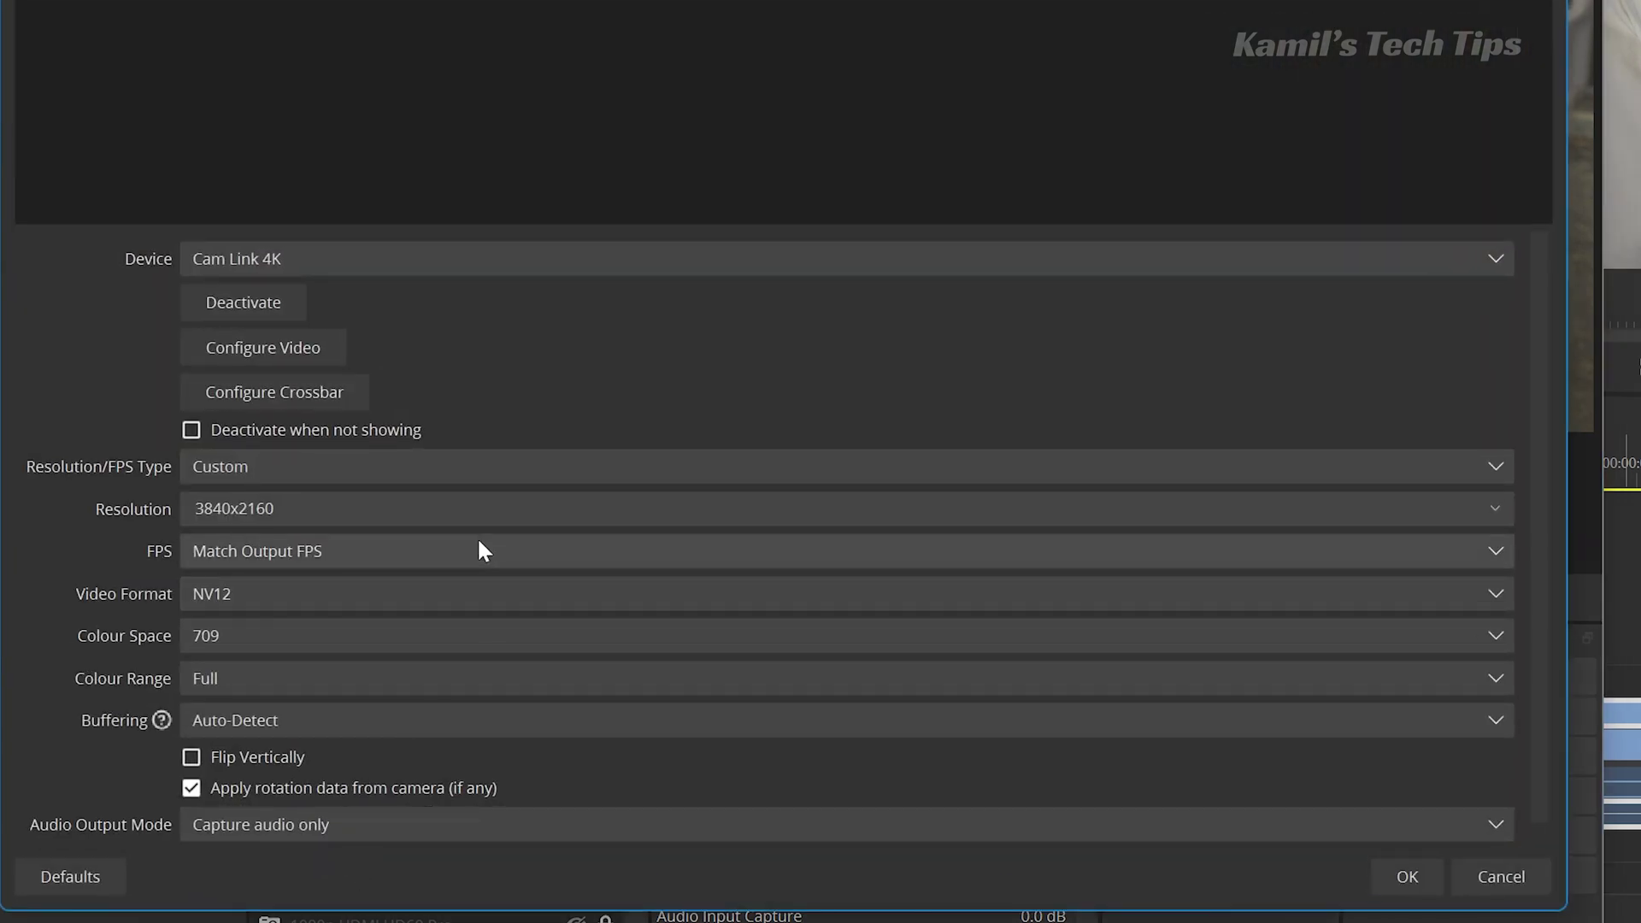
click(436, 588)
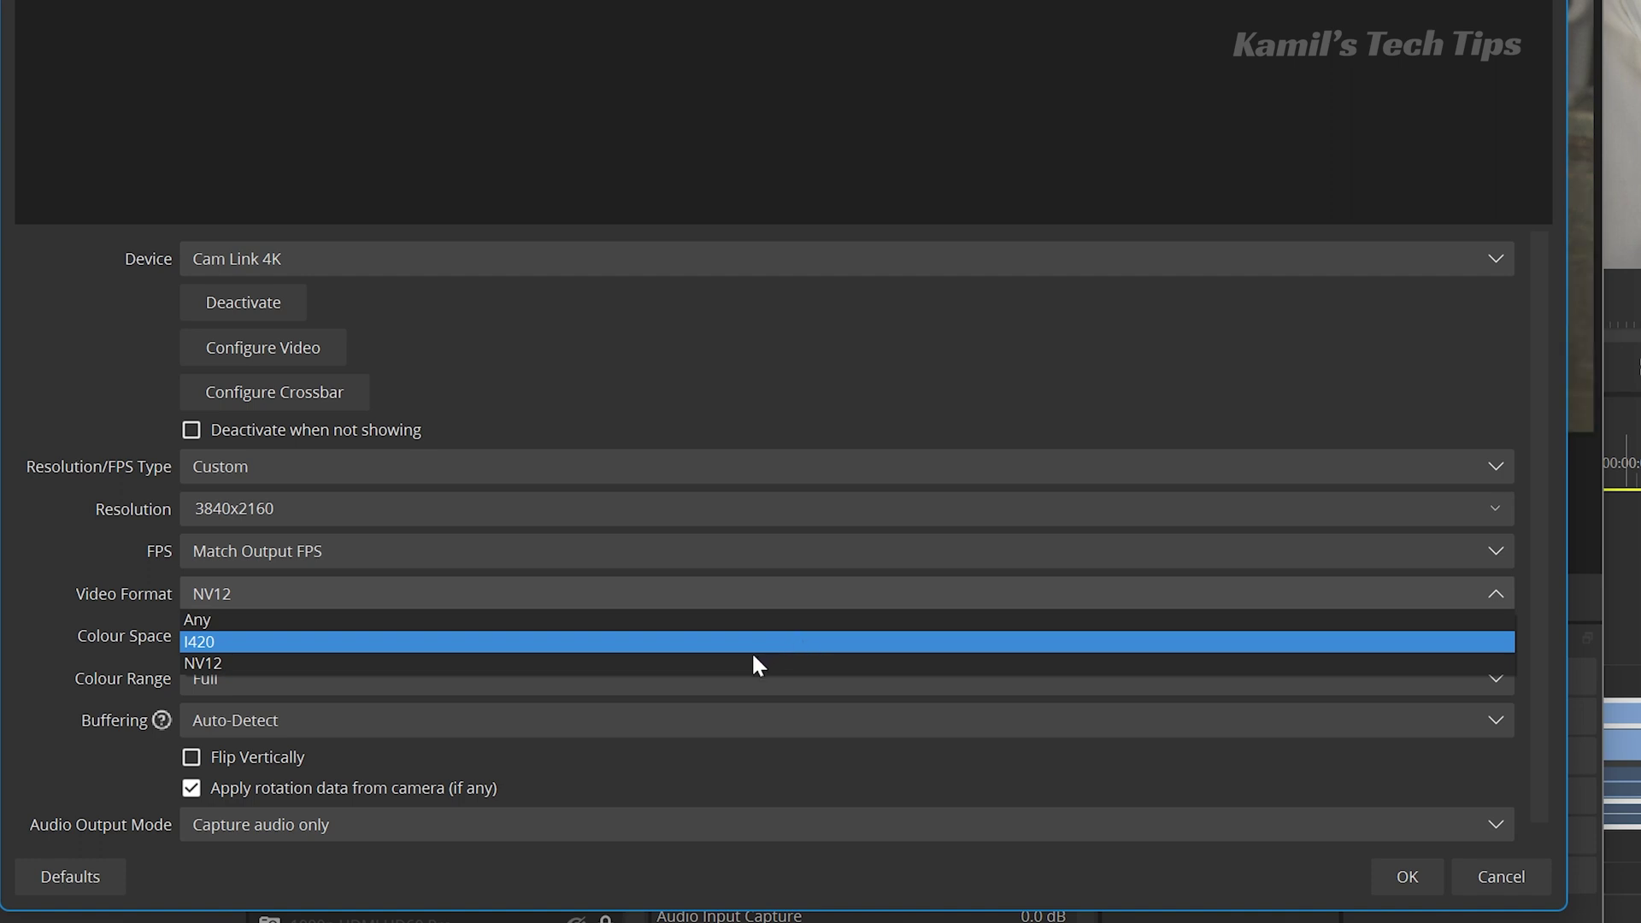
click(1491, 887)
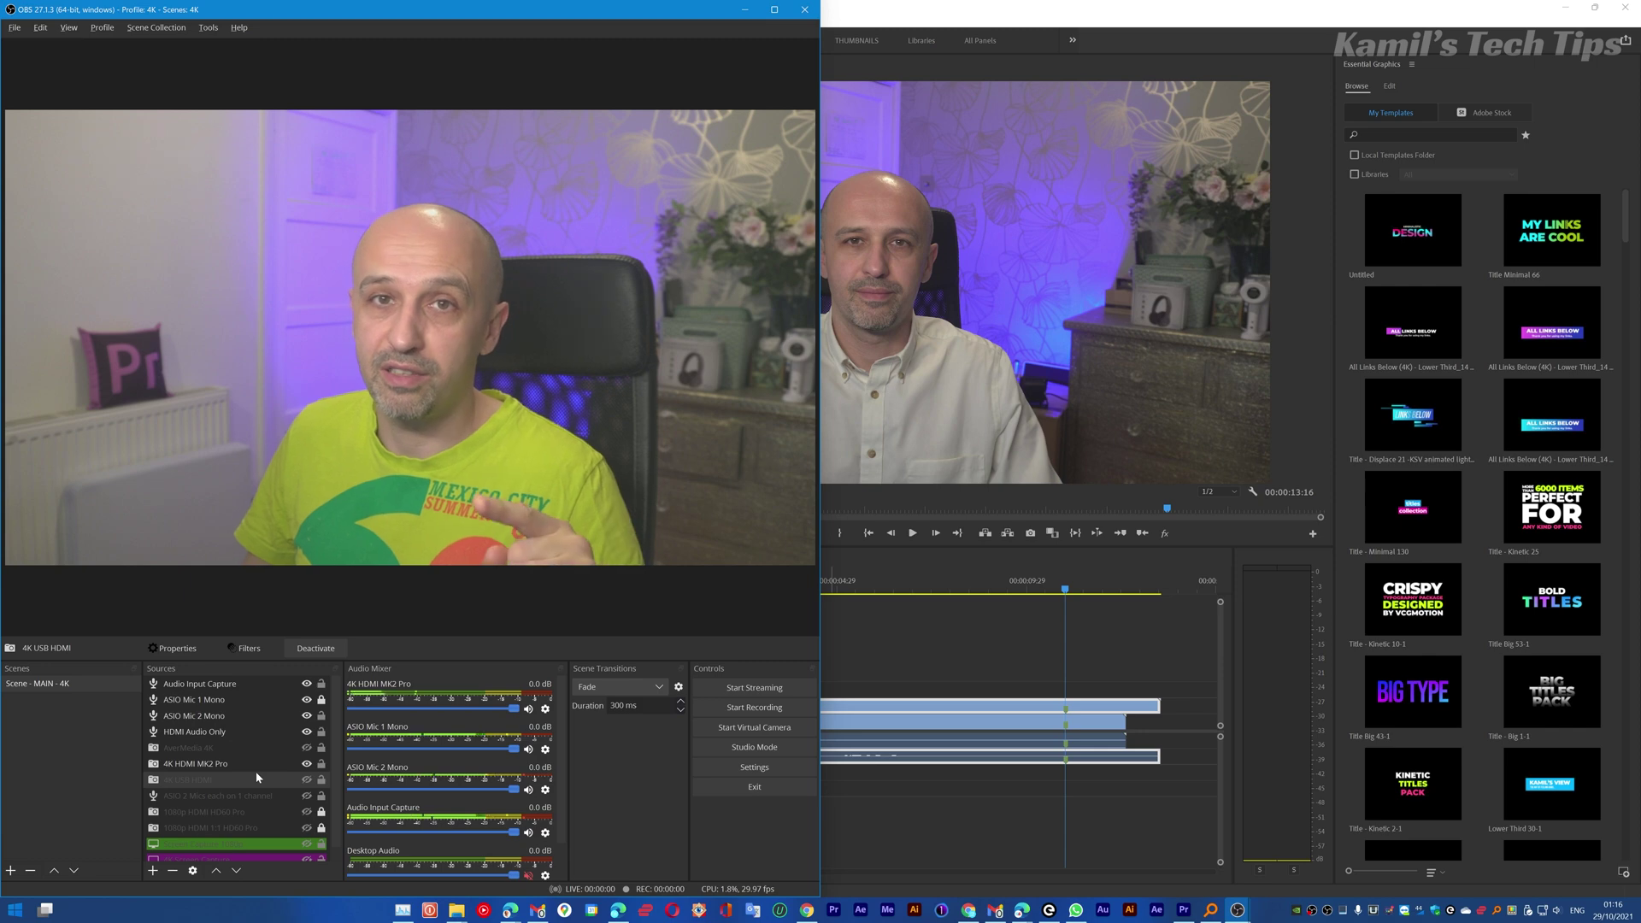
Open the properties of the 4K HDMI MK2 Pro source and set its video format to XRGB.
click(204, 765)
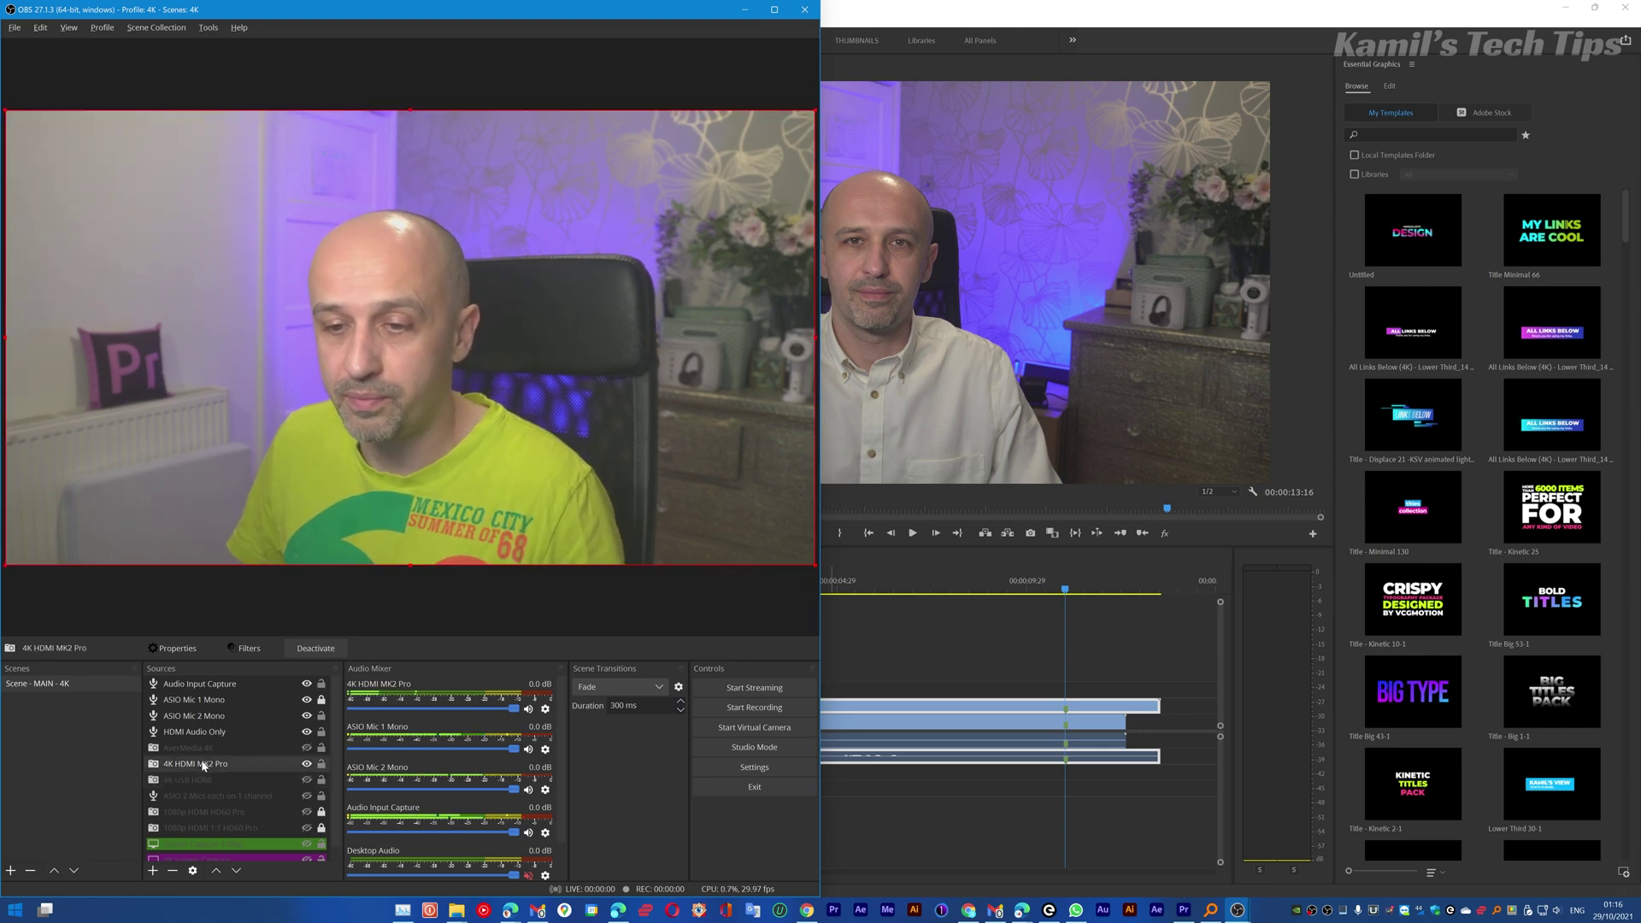
double_click(204, 765)
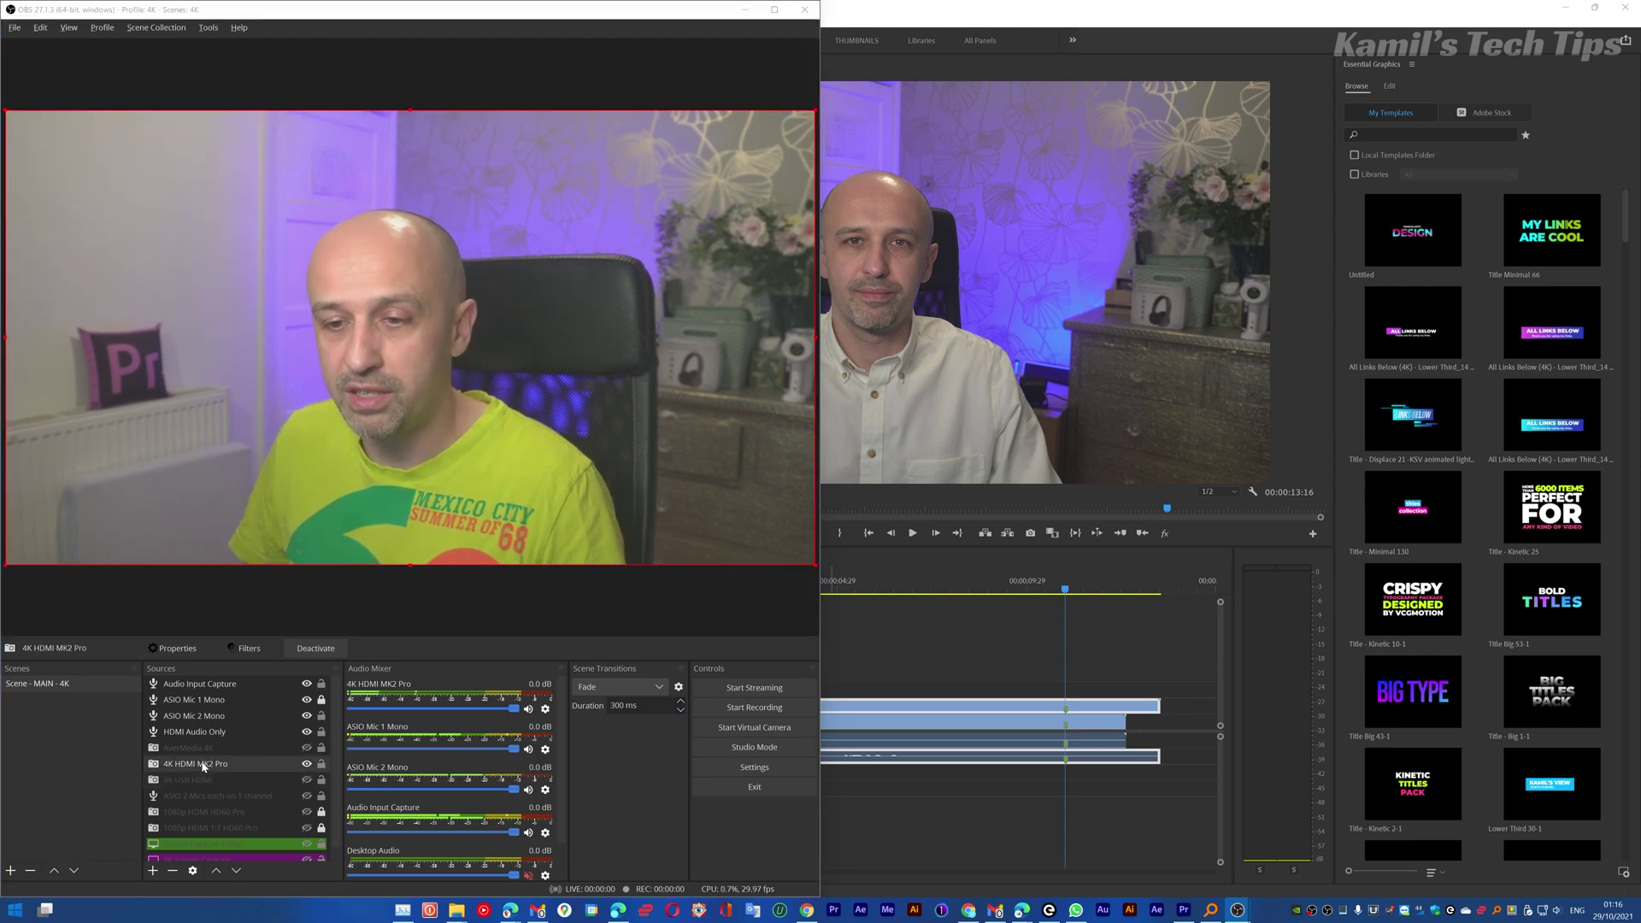
drag(390, 94, 1144, 99)
click(1006, 636)
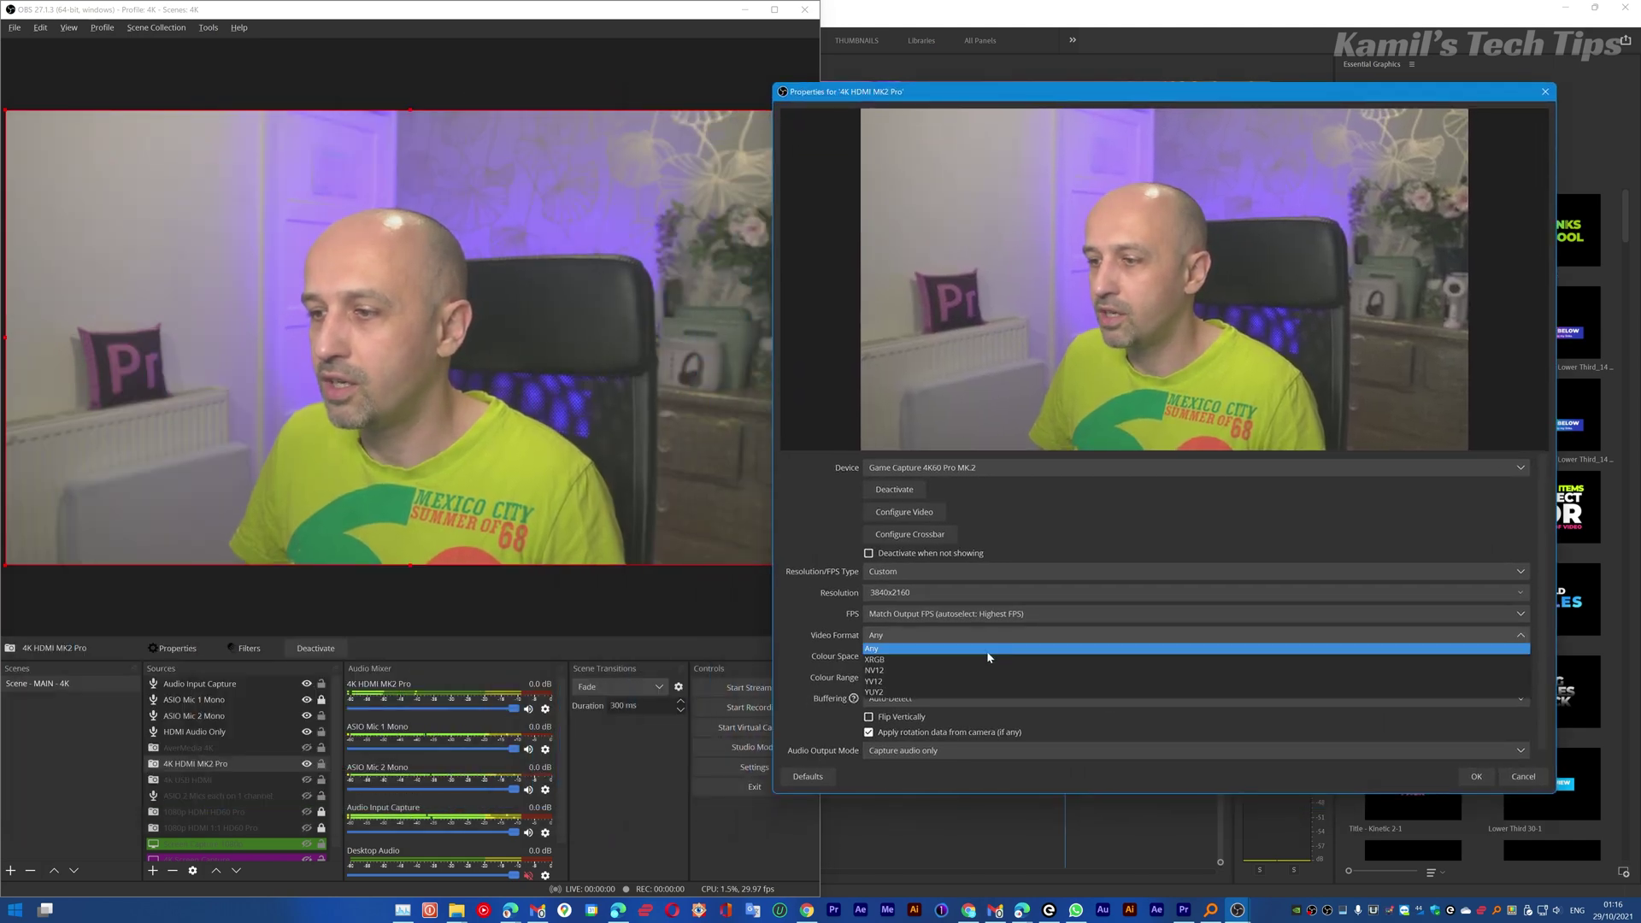
click(984, 660)
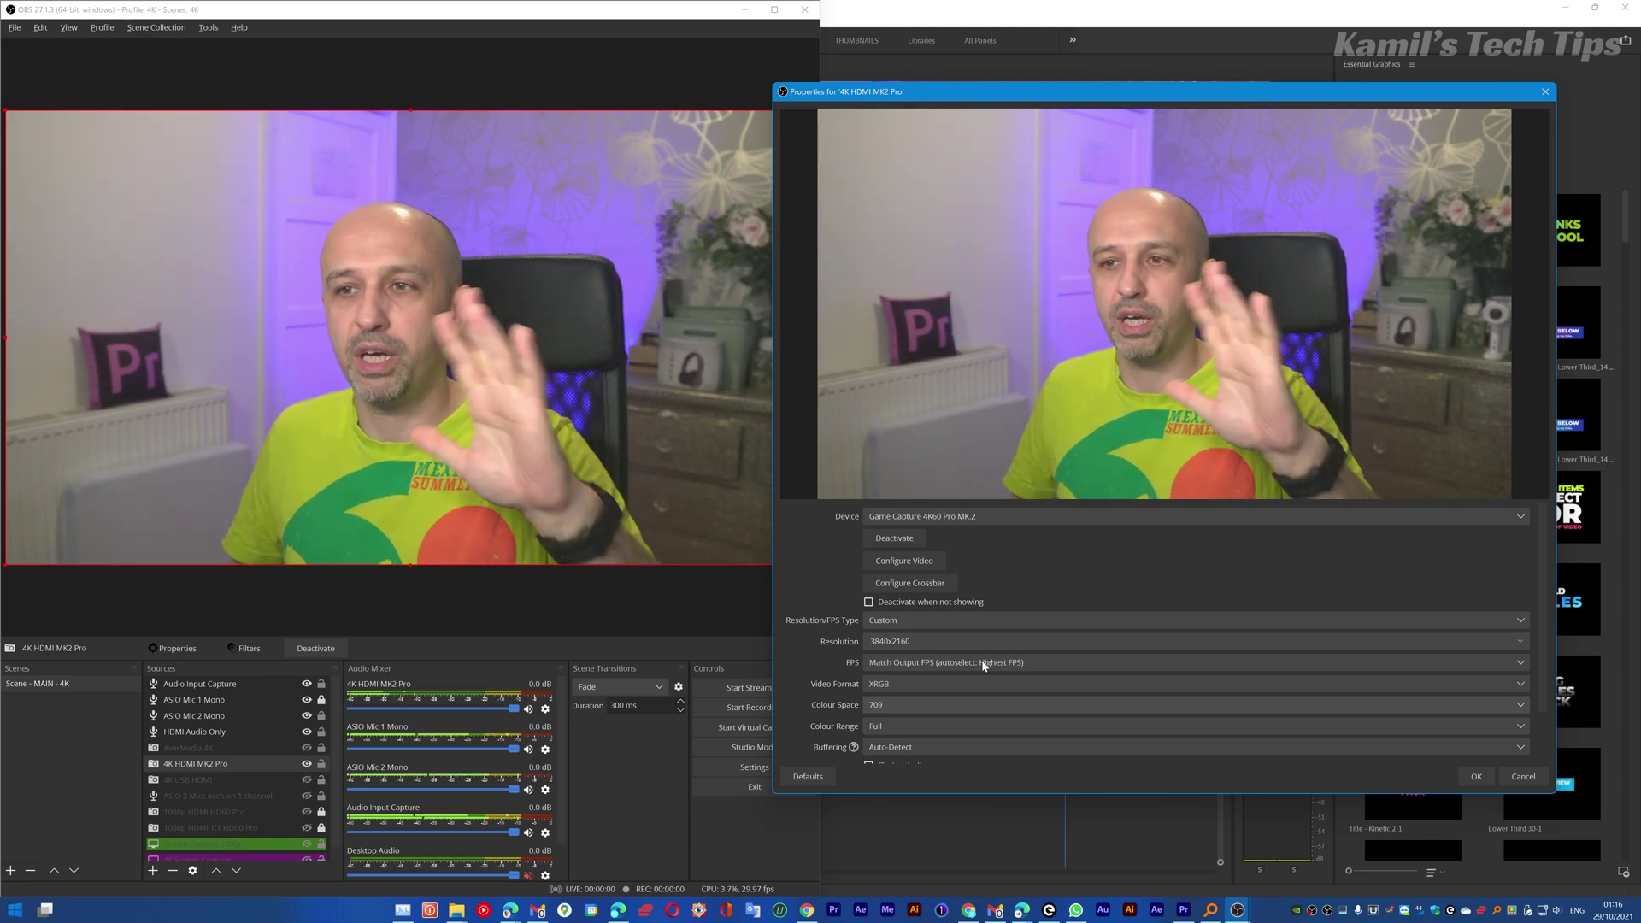
Switch to Task Manager and examine the GPU and CPU performance graphs while the XRGB format is active.
click(403, 910)
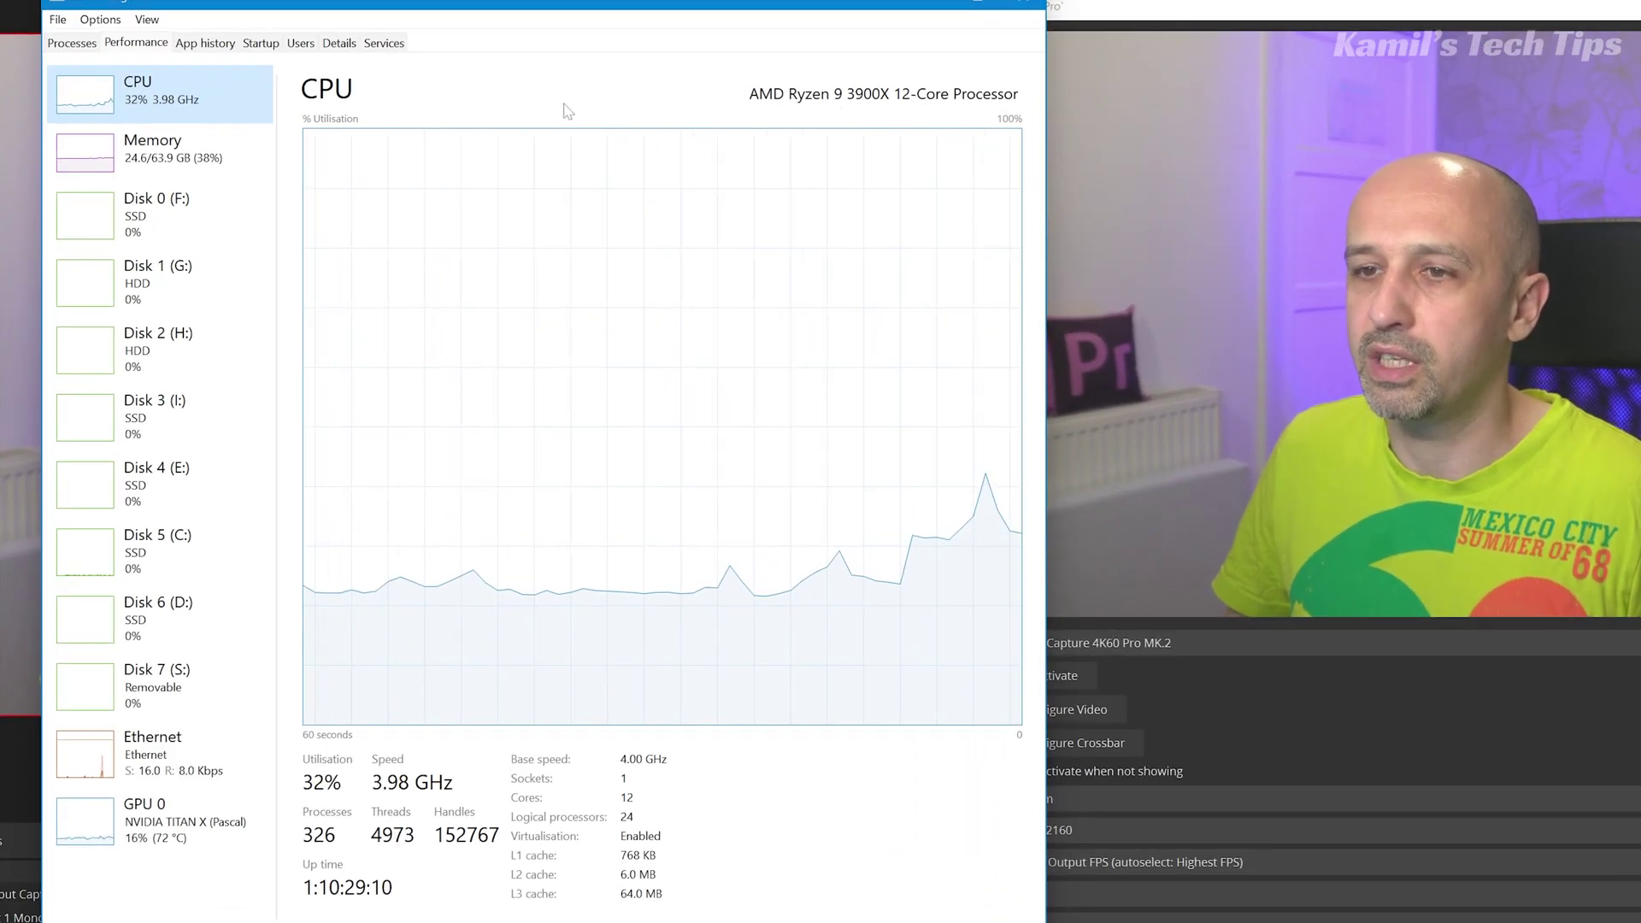
click(227, 823)
click(162, 94)
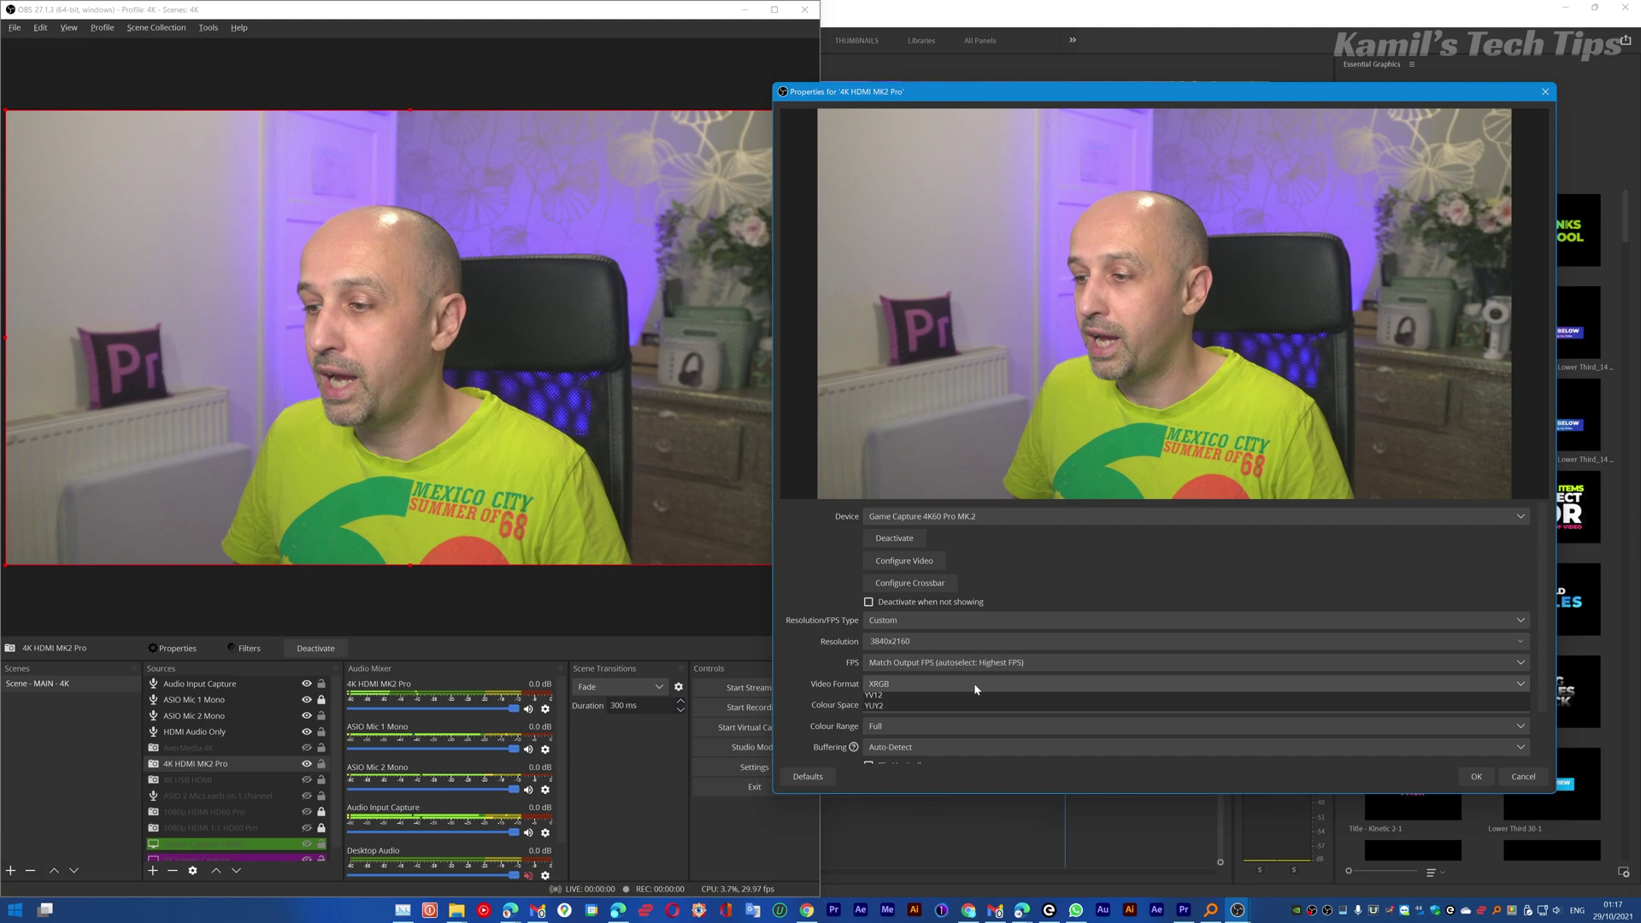
Set the 4K HDMI MK2 Pro source's video format back to Any in OBS Studio and accept the properties.
click(972, 684)
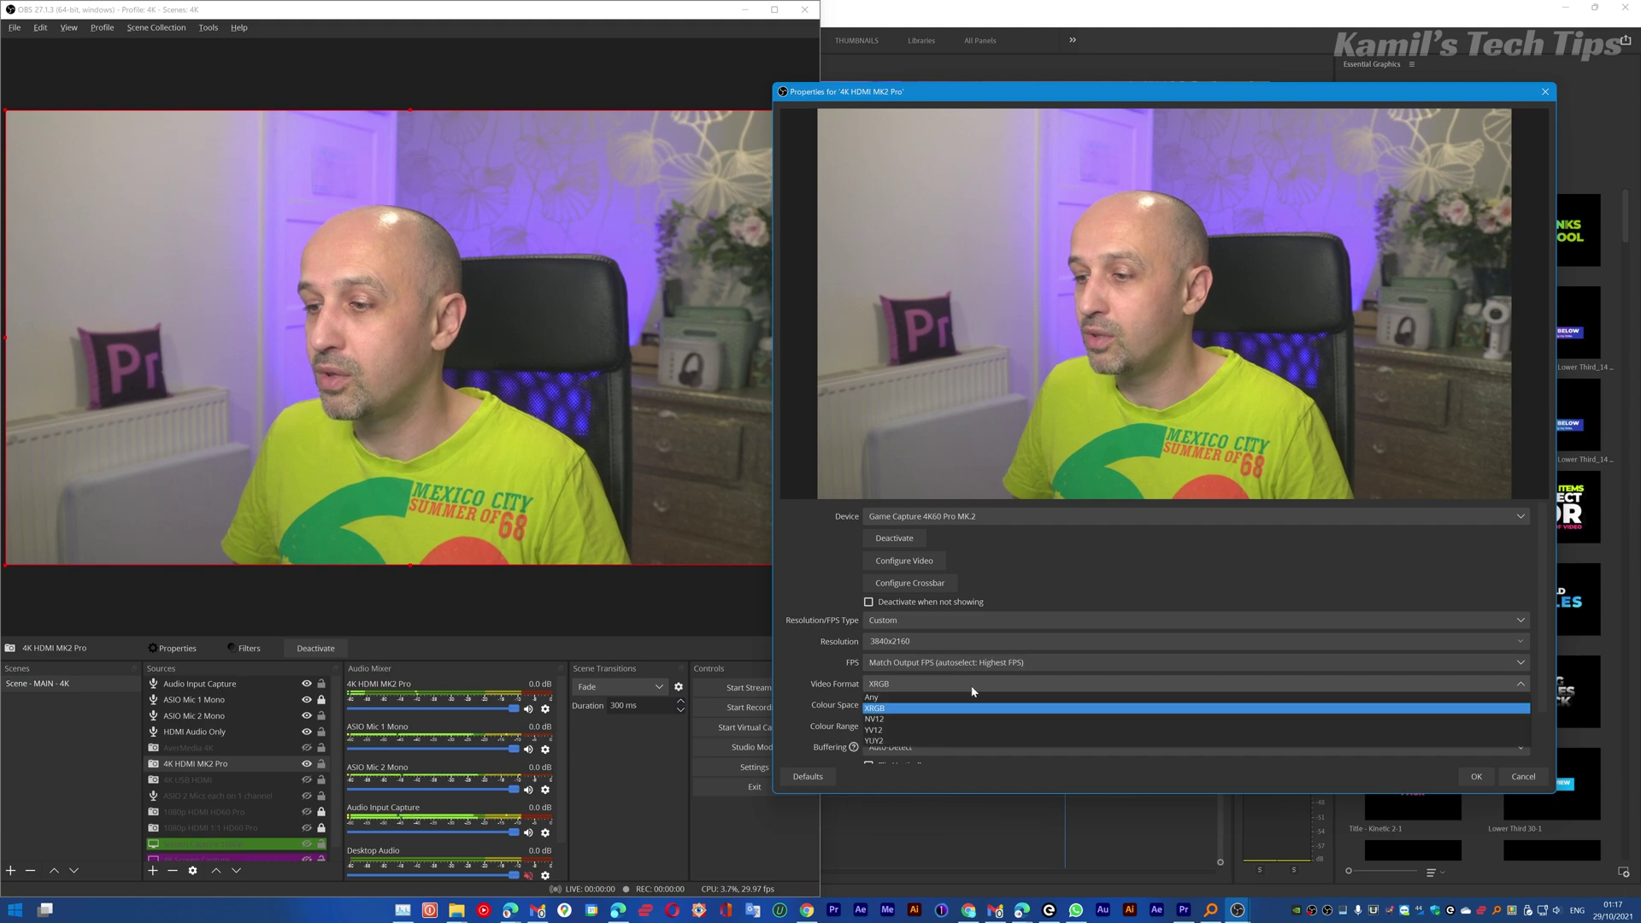
click(900, 698)
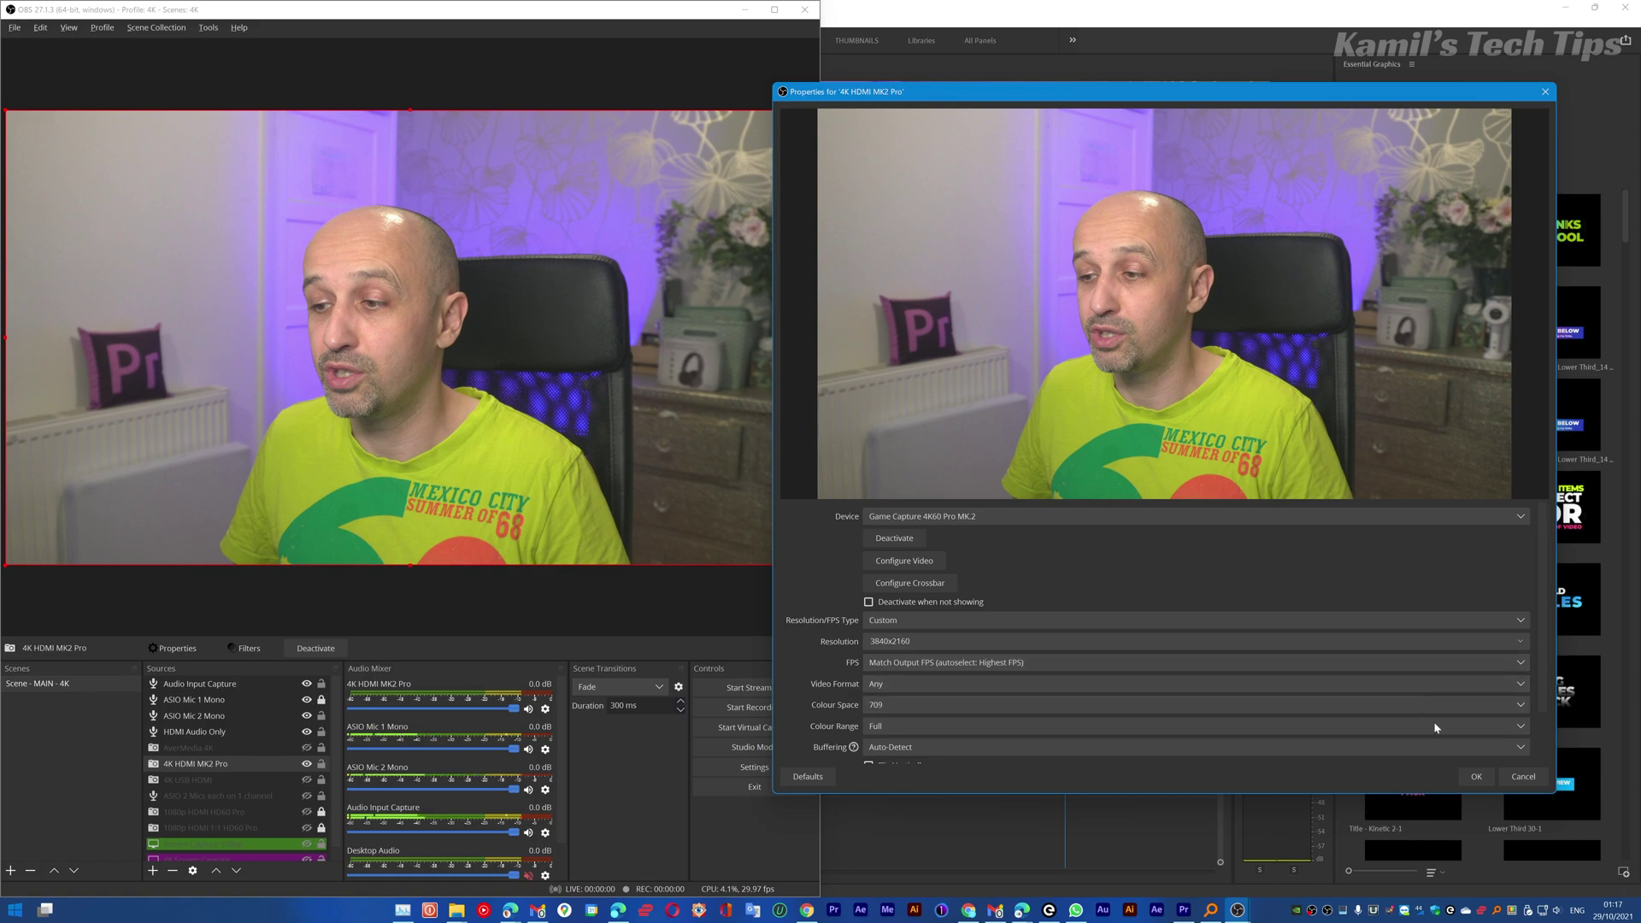
click(1477, 776)
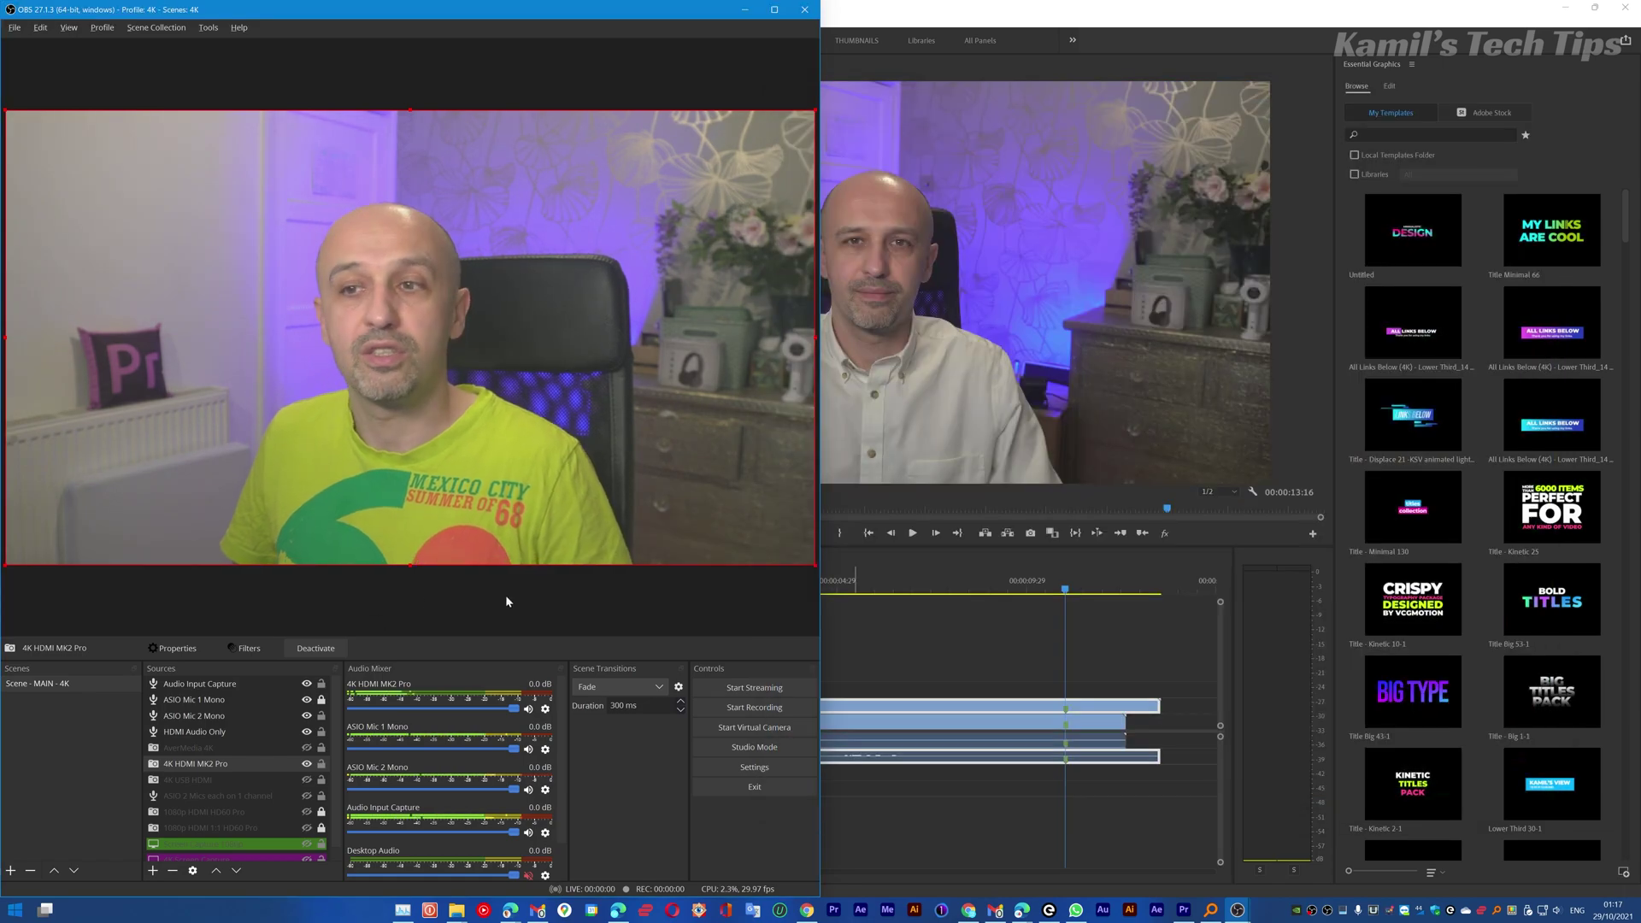